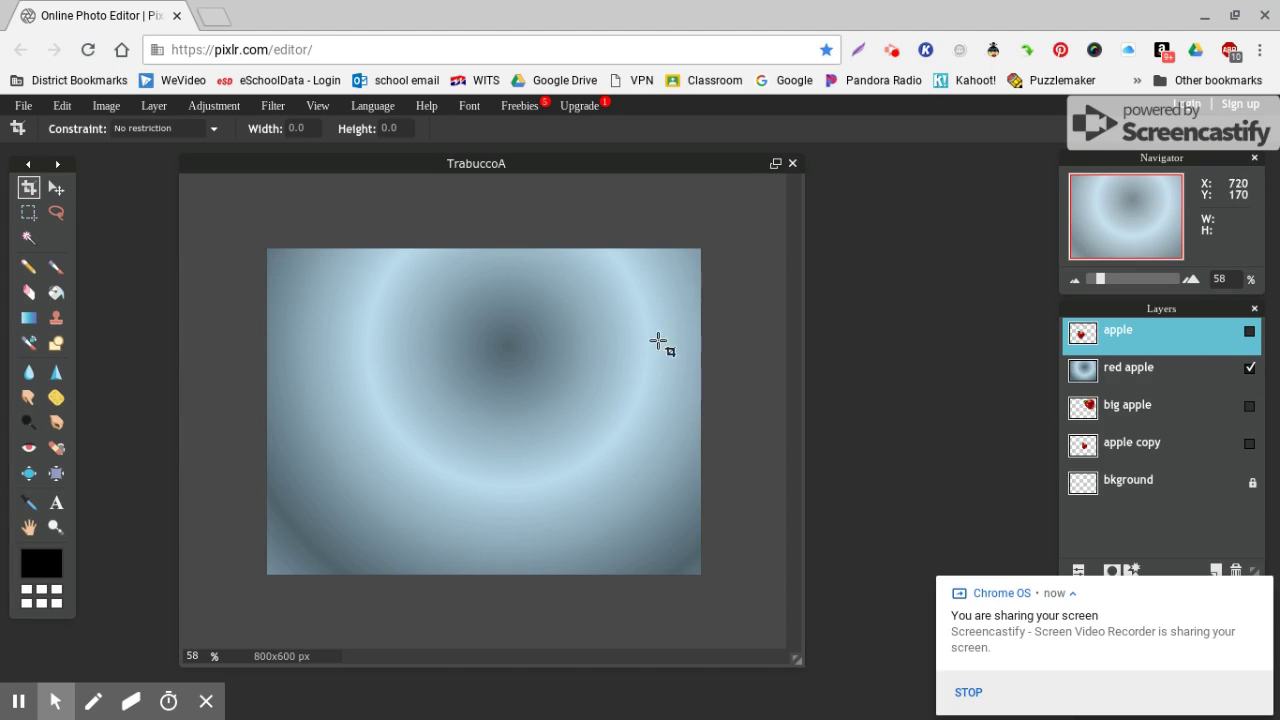
# Delete the apple copy, big apple, red apple and apple layers, leaving only bkground
pyautogui.click(1250, 332)
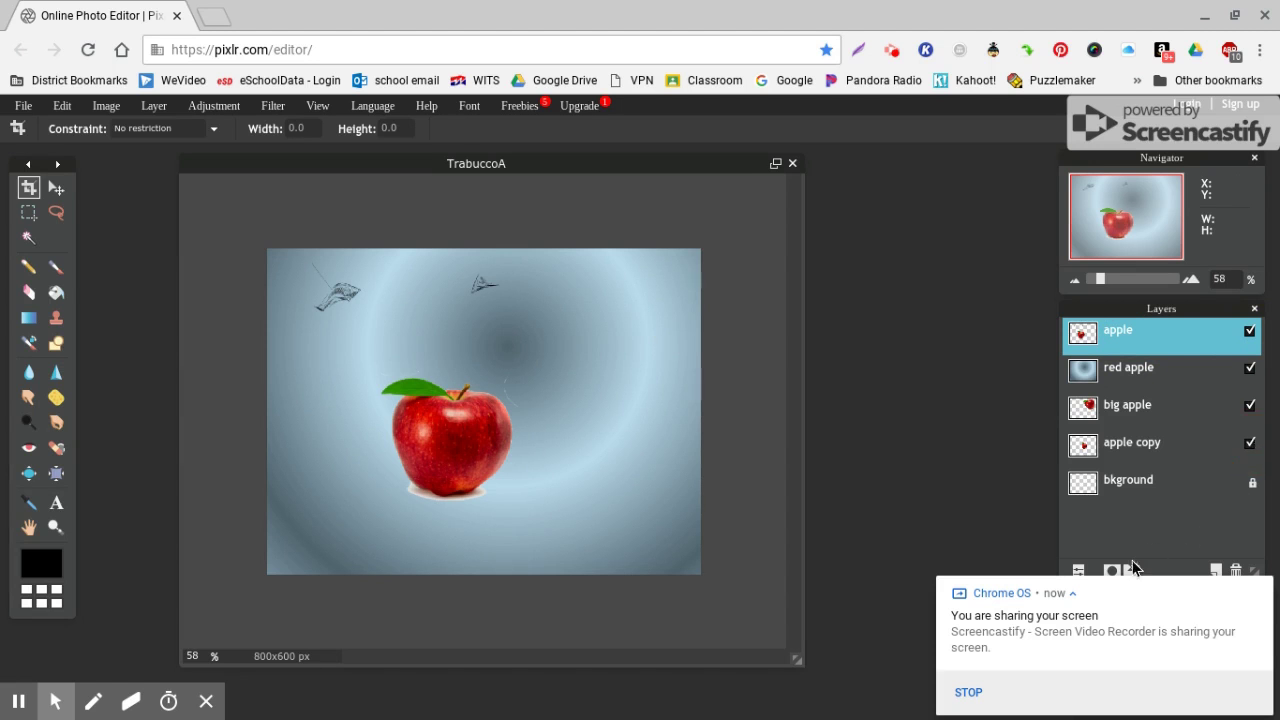
pyautogui.click(1261, 591)
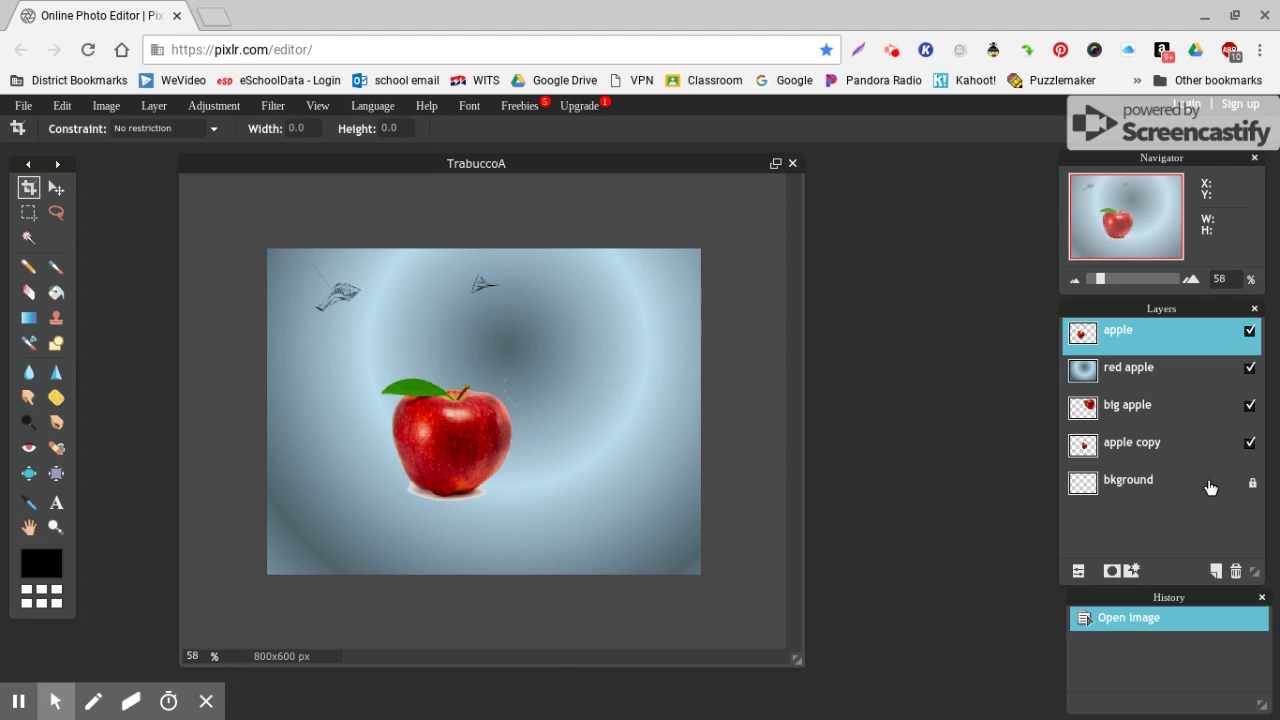
pyautogui.moveTo(1152, 444); pyautogui.dragTo(1236, 571)
pyautogui.moveTo(1125, 410); pyautogui.dragTo(1236, 570)
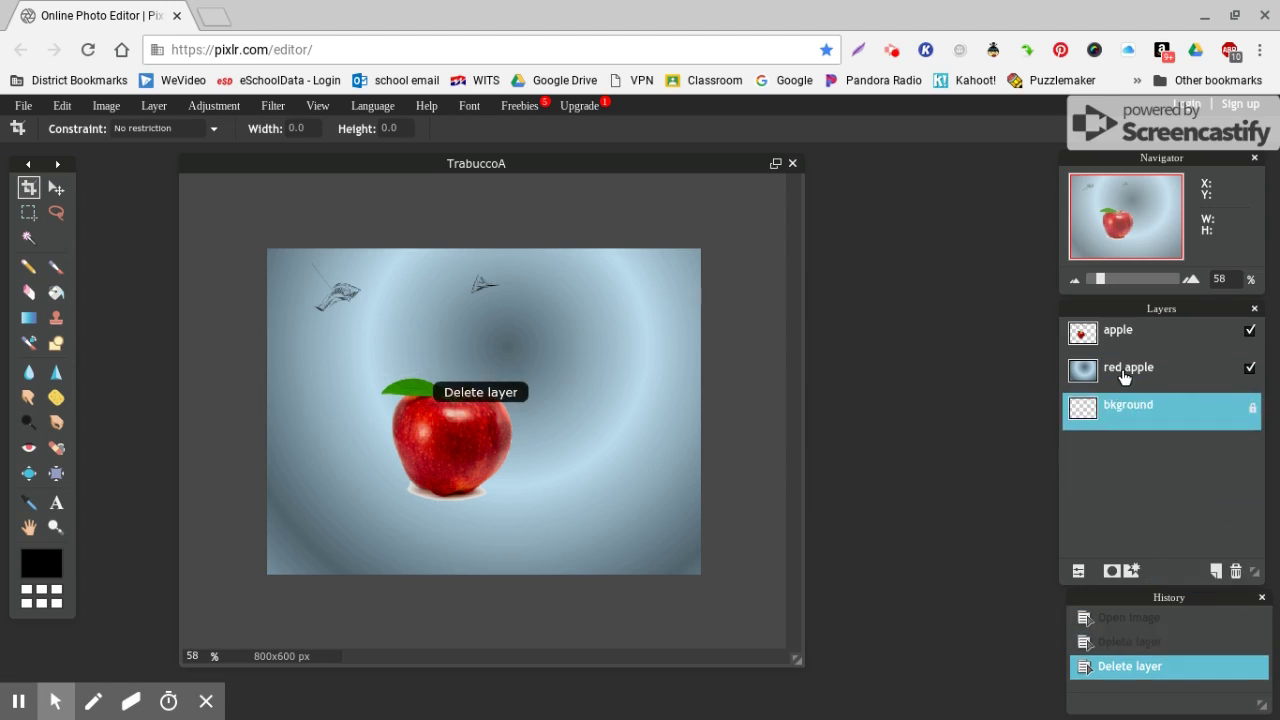
pyautogui.moveTo(1125, 370); pyautogui.dragTo(1214, 545)
pyautogui.moveTo(1113, 340); pyautogui.dragTo(1236, 575)
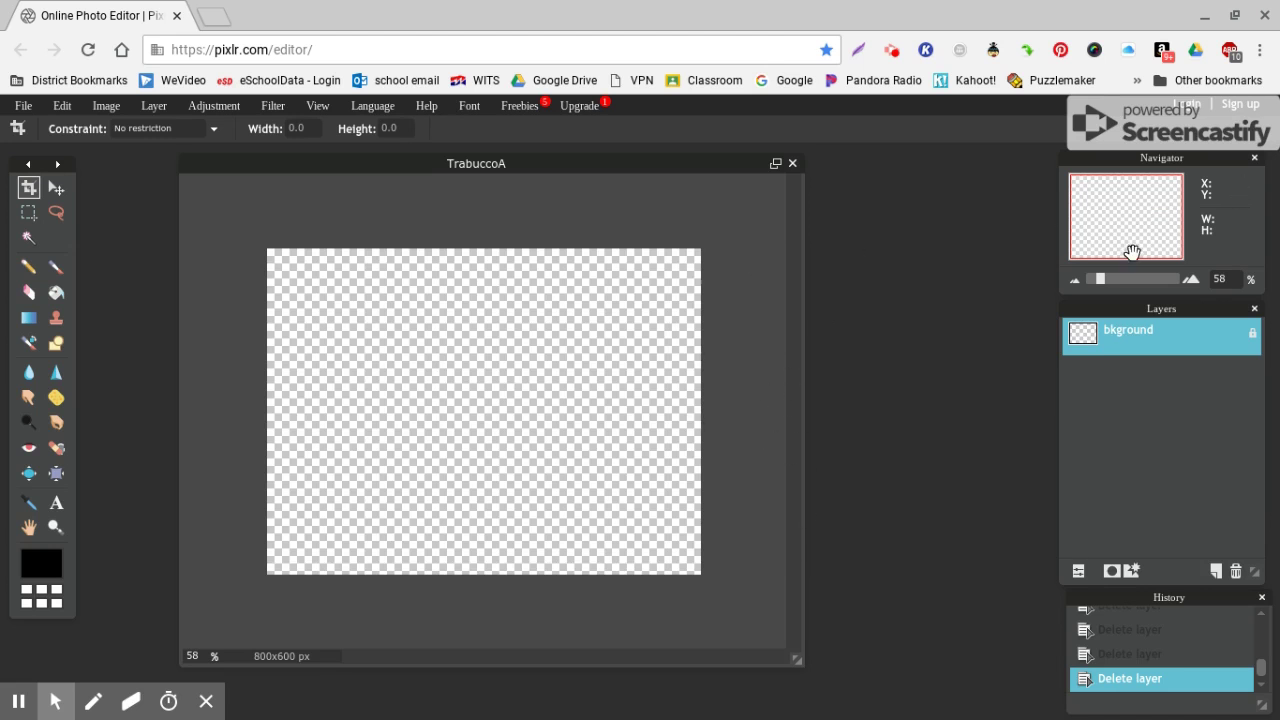
# Zoom the canvas to 90% and open the smiling portrait PNG from My Drive as a layer
pyautogui.click(1190, 281)
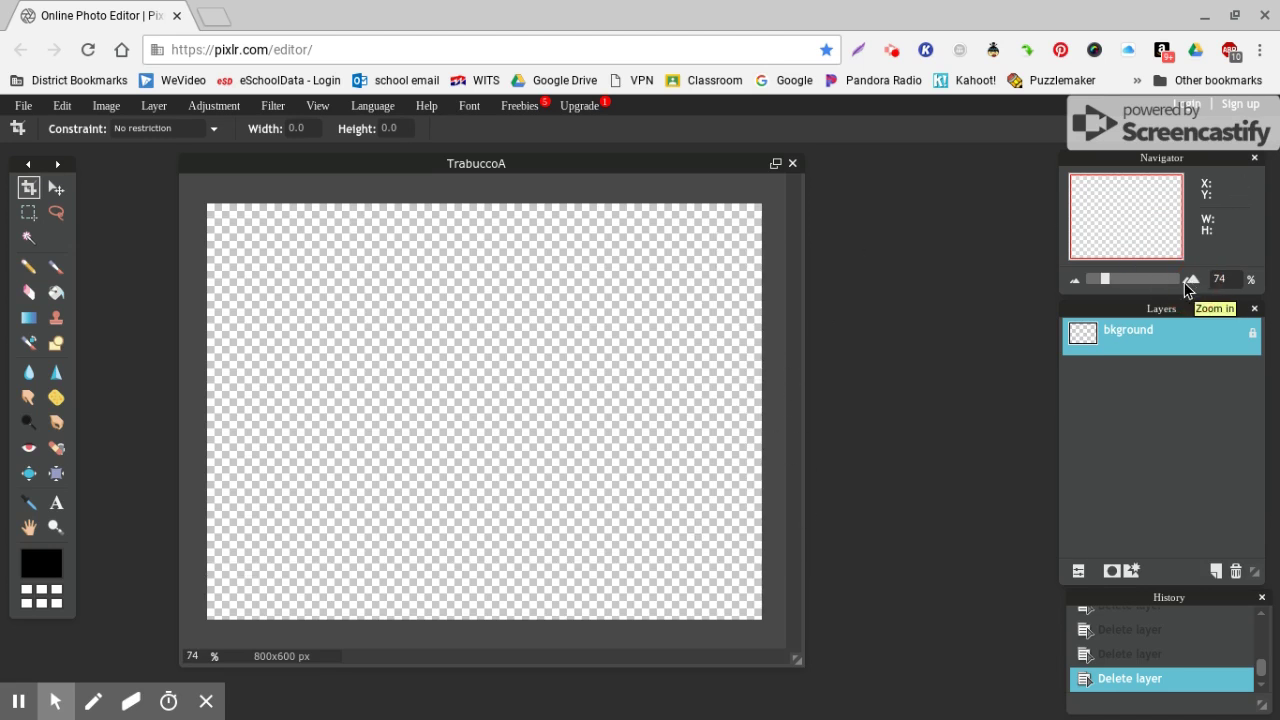
pyautogui.moveTo(797, 662); pyautogui.dragTo(987, 707)
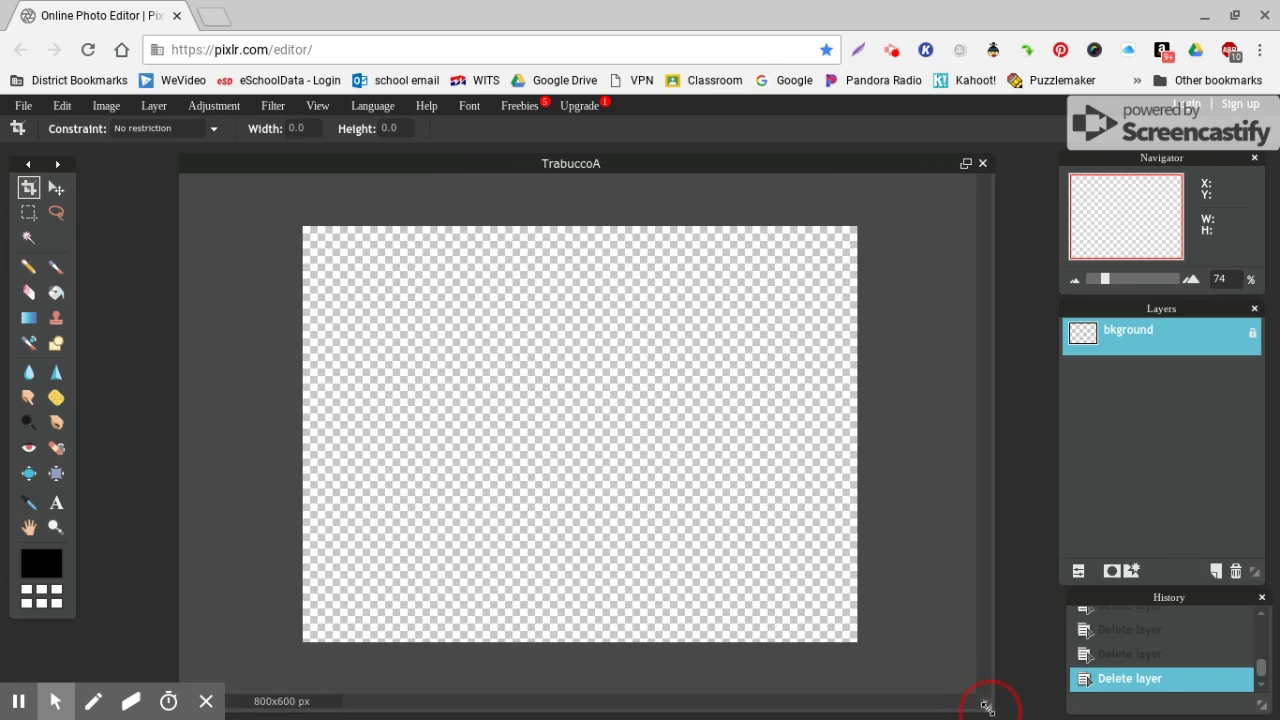
pyautogui.click(1193, 280)
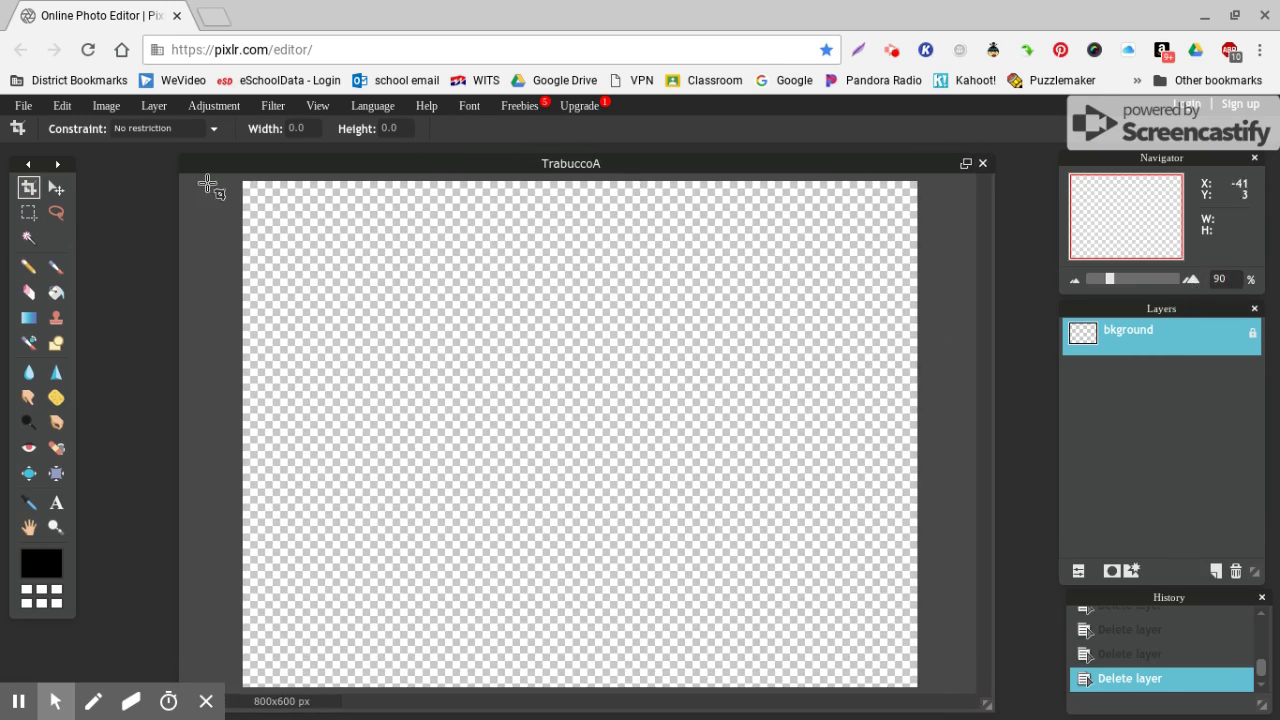
pyautogui.click(154, 107)
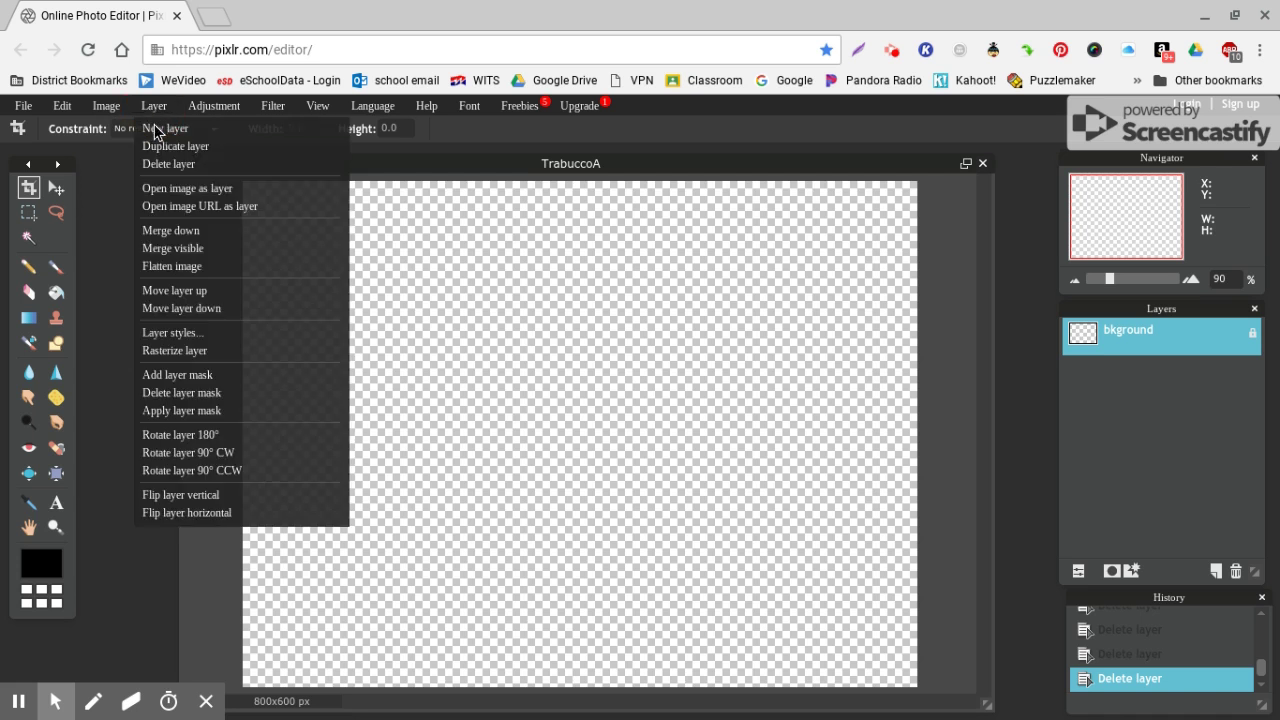
pyautogui.click(168, 192)
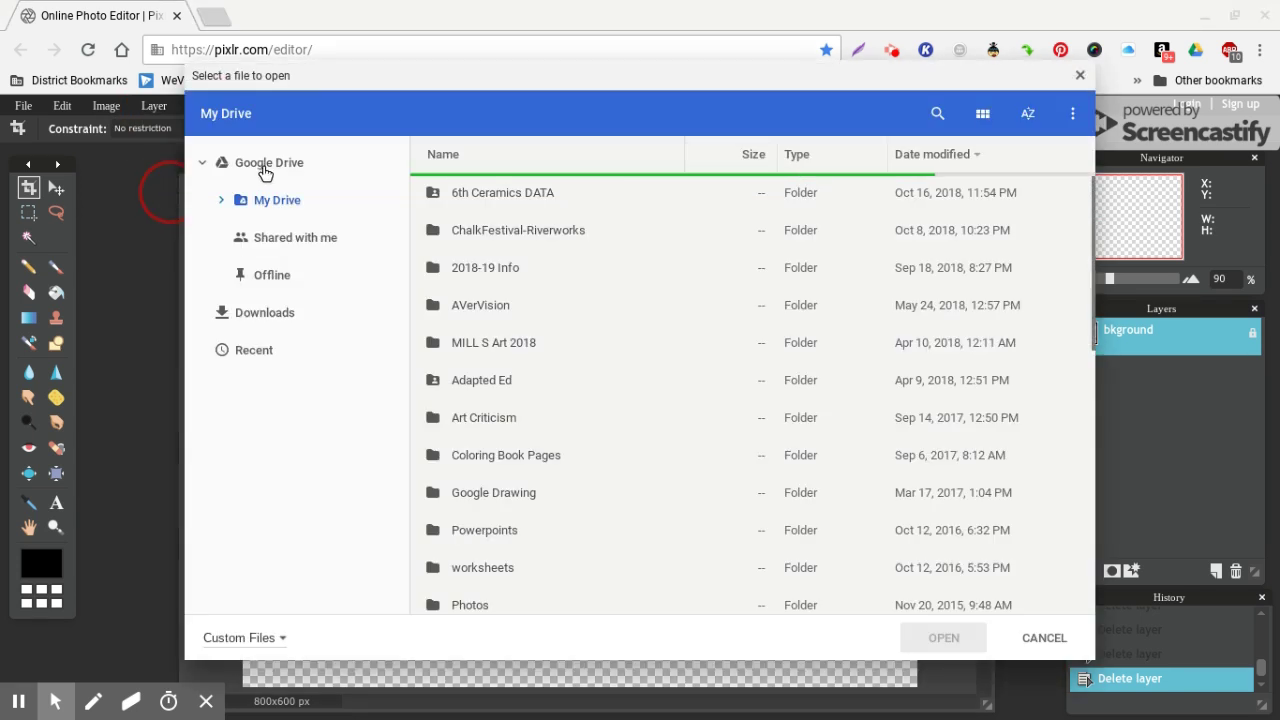
pyautogui.click(261, 201)
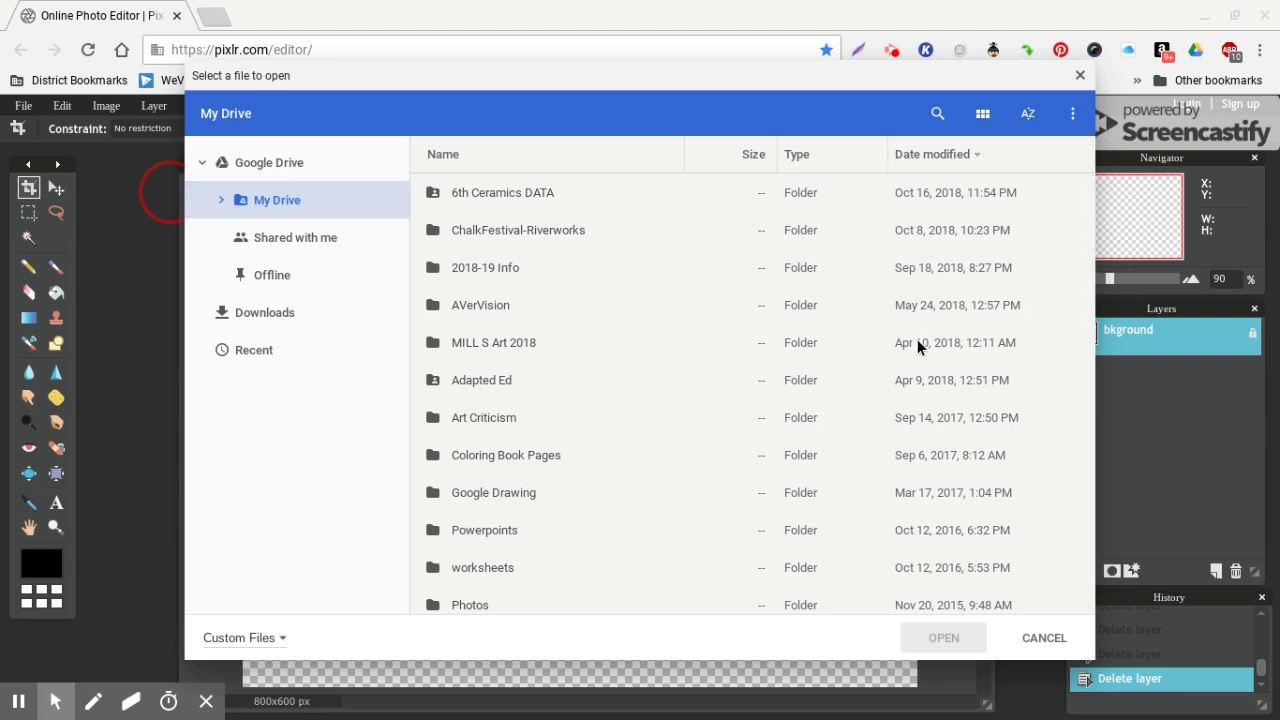
pyautogui.scroll(-6, 905, 345)
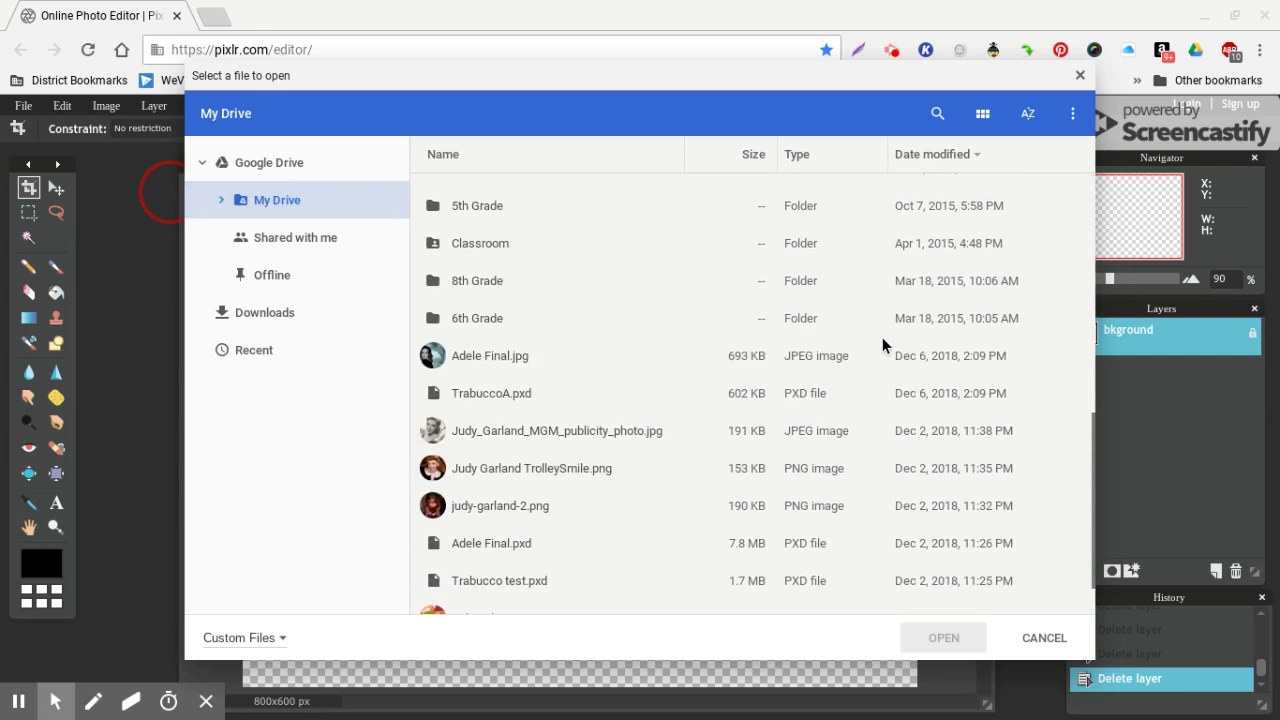
pyautogui.scroll(-1, 882, 344)
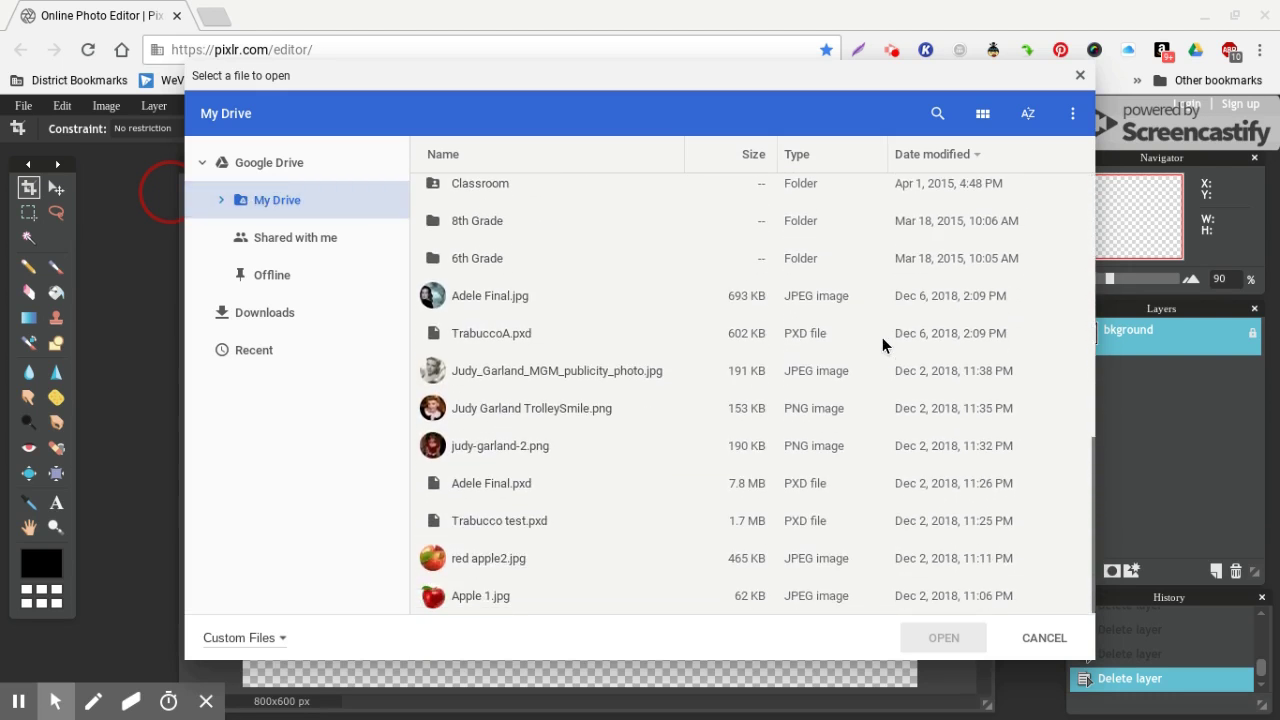
pyautogui.click(494, 413)
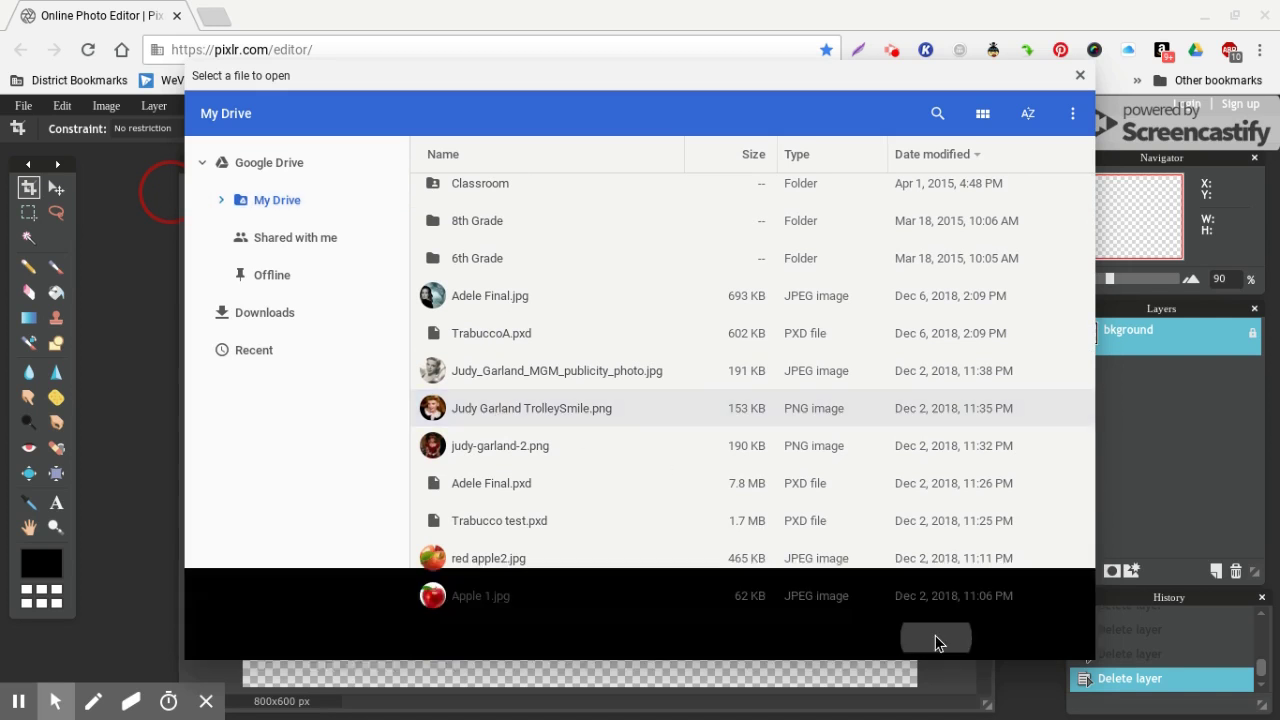
pyautogui.click(944, 640)
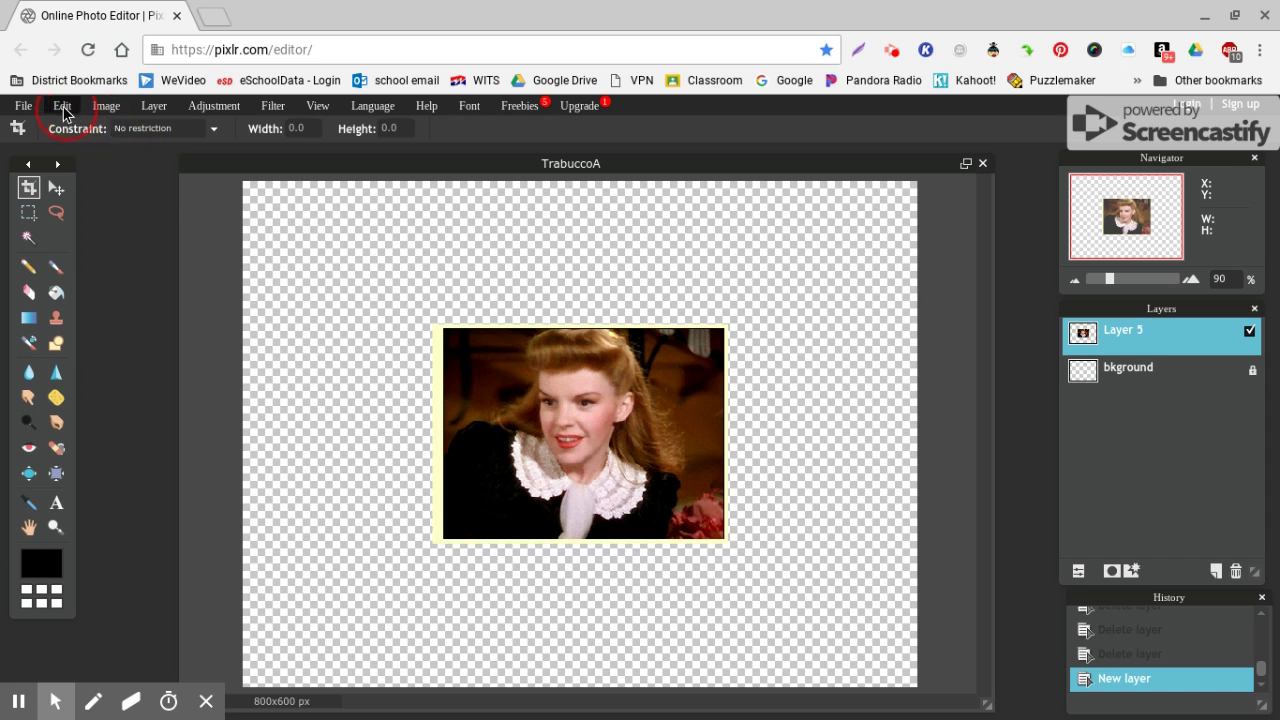
# Free-transform the portrait, dragging its top-right corner out until it fills the 800x600 canvas
pyautogui.click(63, 110)
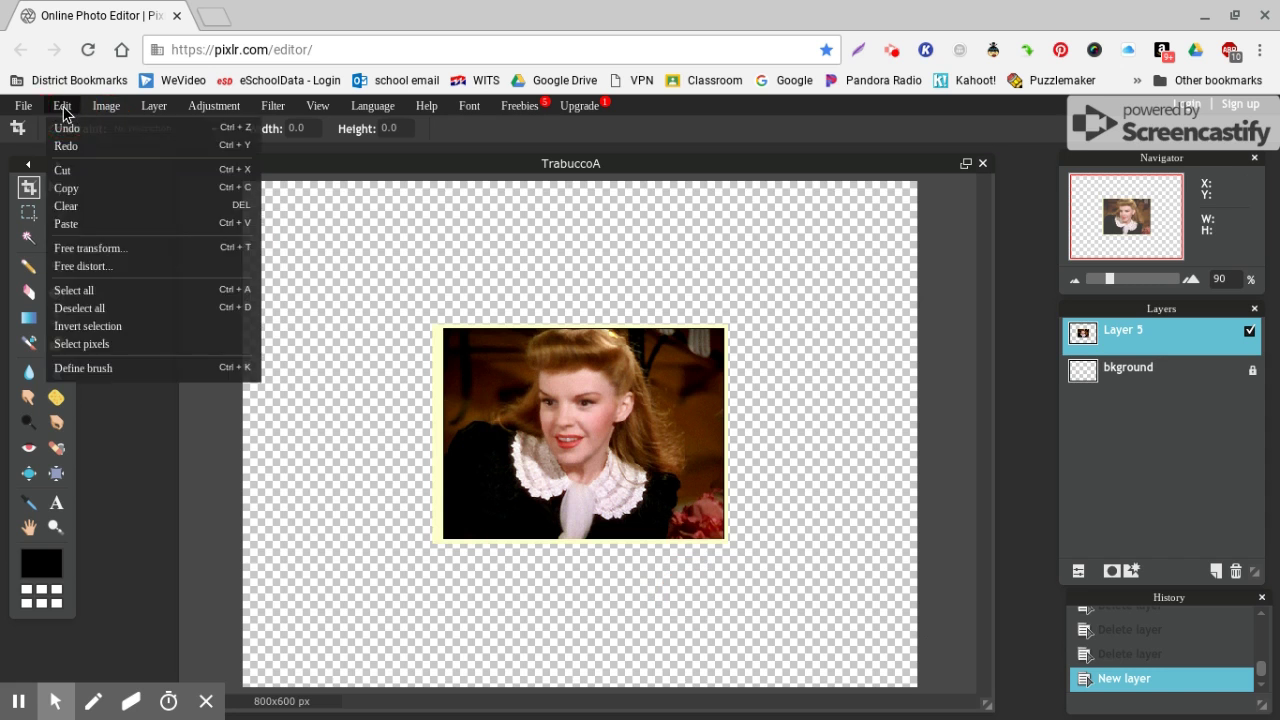
pyautogui.click(104, 248)
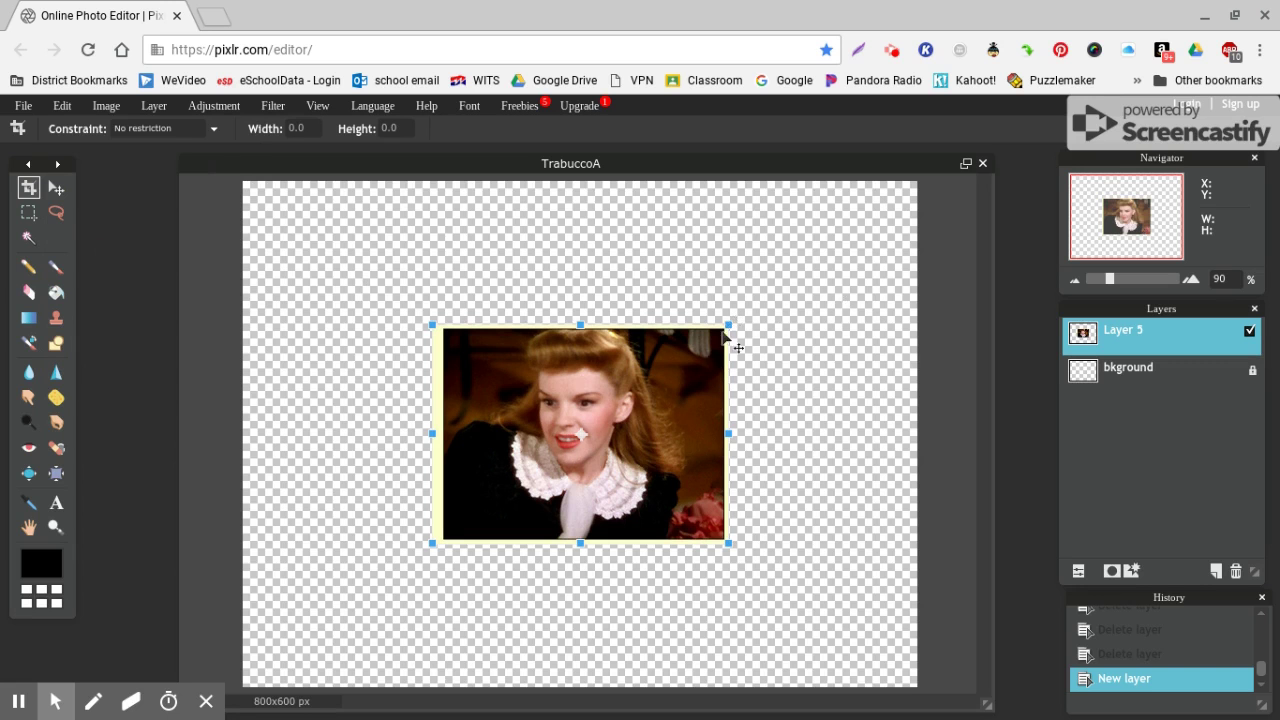
pyautogui.moveTo(730, 324); pyautogui.dragTo(946, 150)
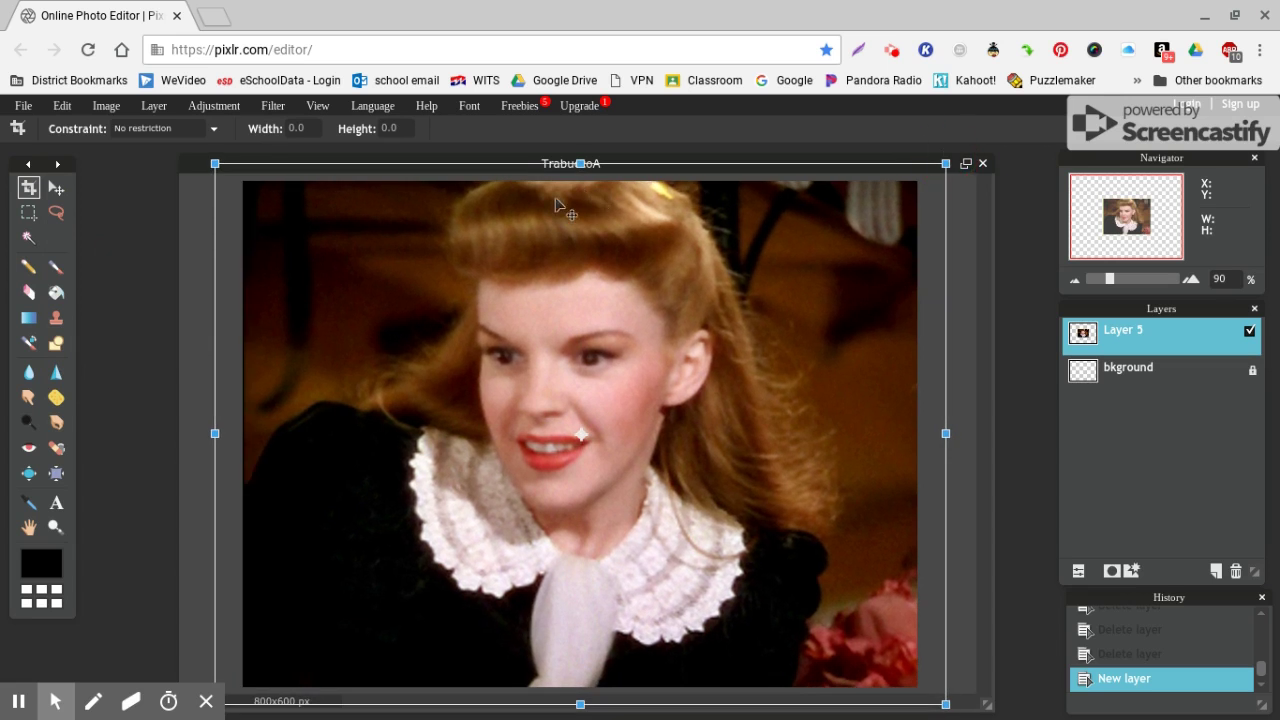
pyautogui.click(57, 188)
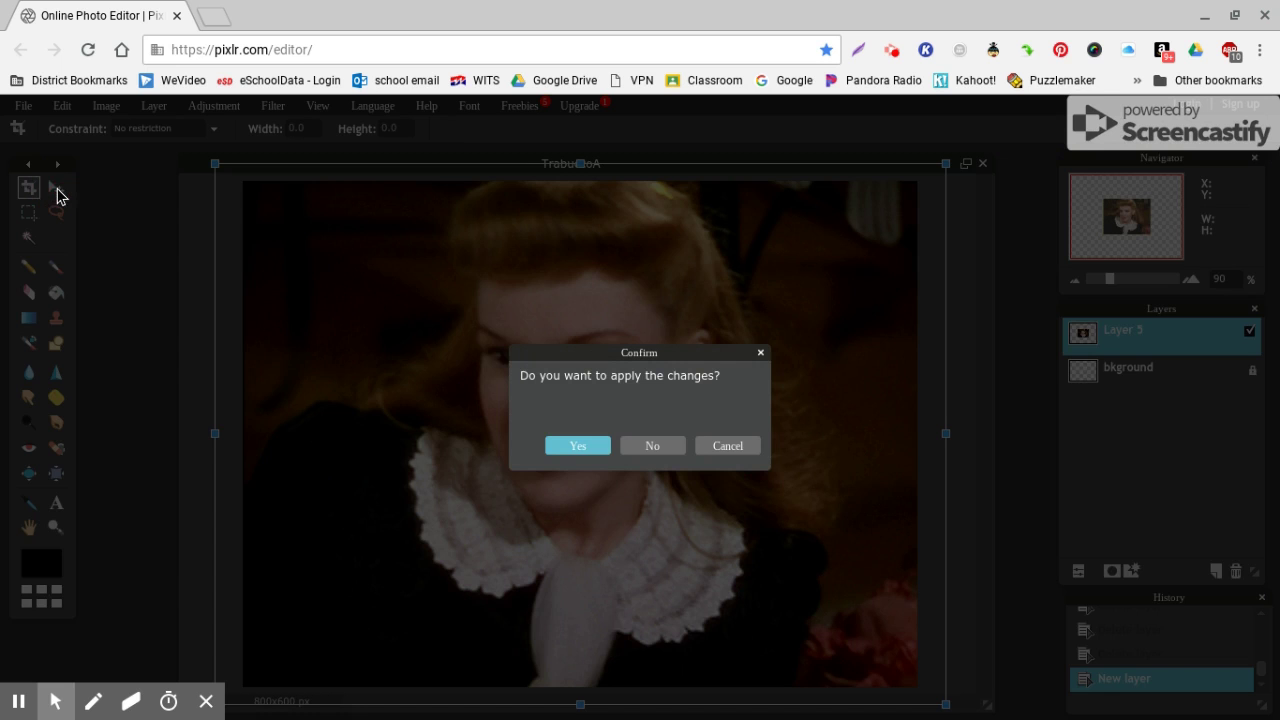
pyautogui.click(578, 445)
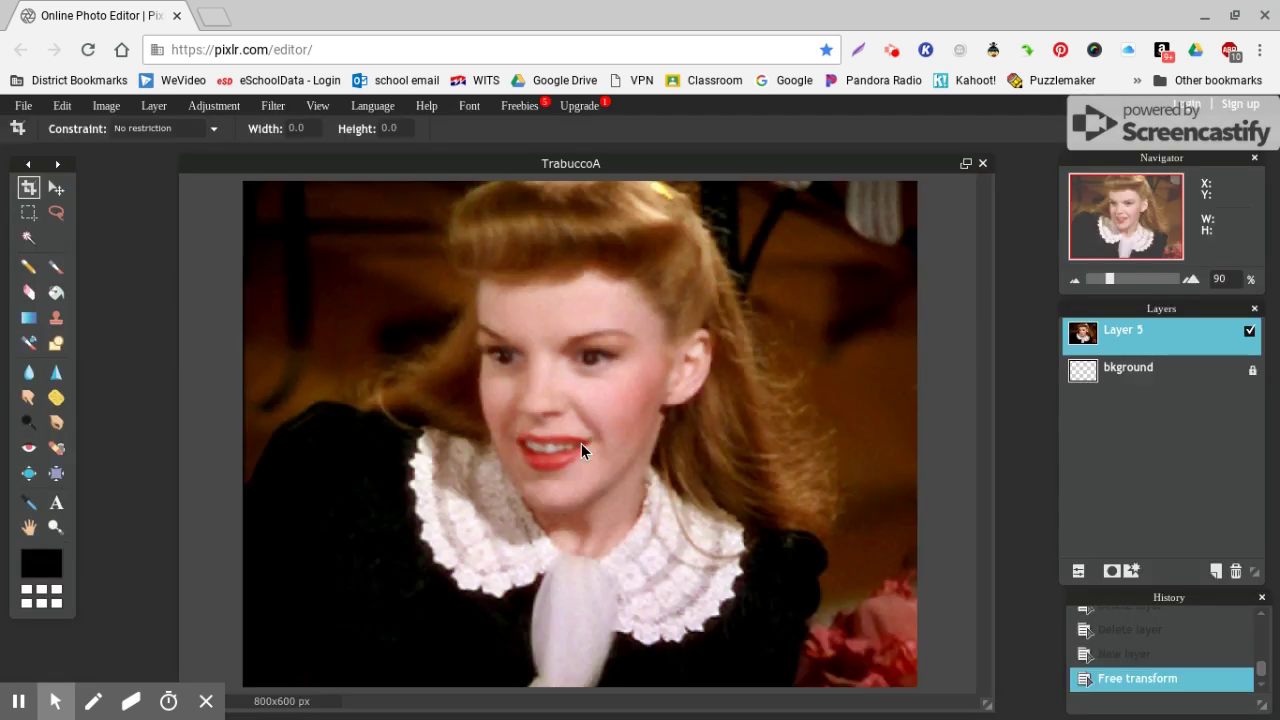
# Lasso around the woman's hair and shoulders, invert the selection and delete the background
pyautogui.click(57, 215)
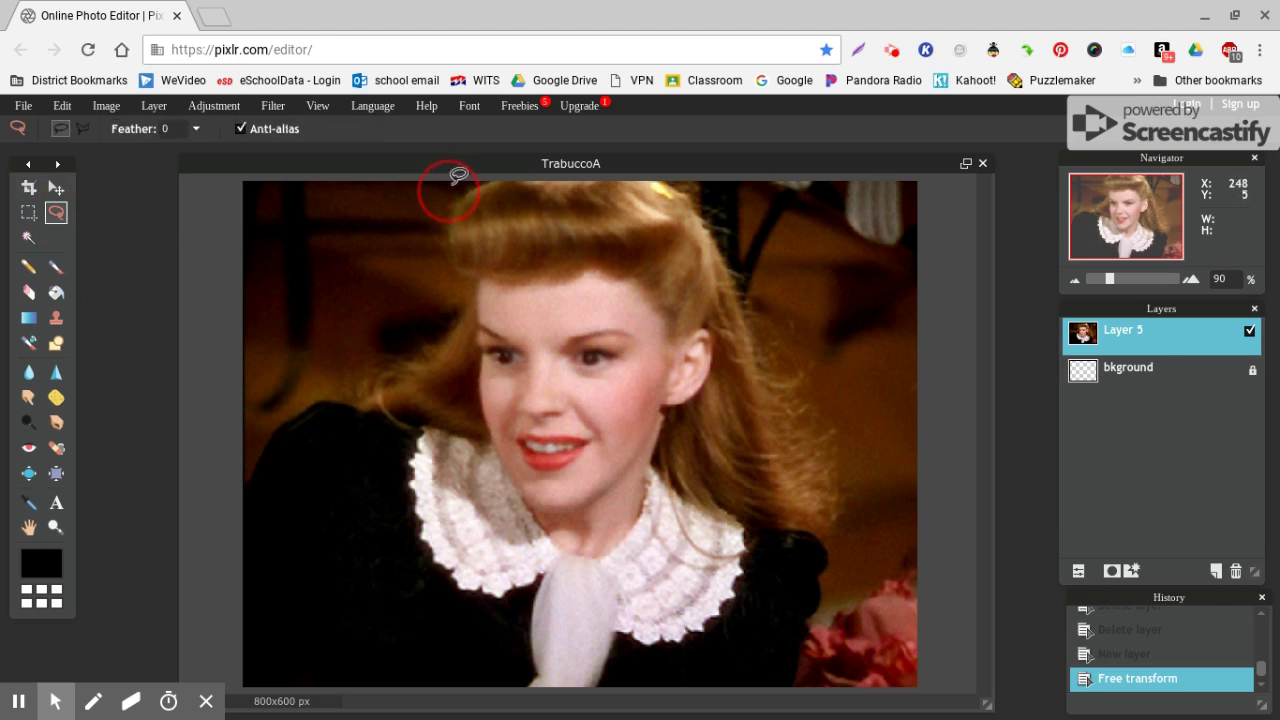
pyautogui.moveTo(456, 179)
pyautogui.mouseDown()
pyautogui.moveTo(420, 209)
pyautogui.moveTo(451, 291)
pyautogui.moveTo(421, 328)
pyautogui.moveTo(334, 372)
pyautogui.moveTo(237, 453)
pyautogui.mouseUp()
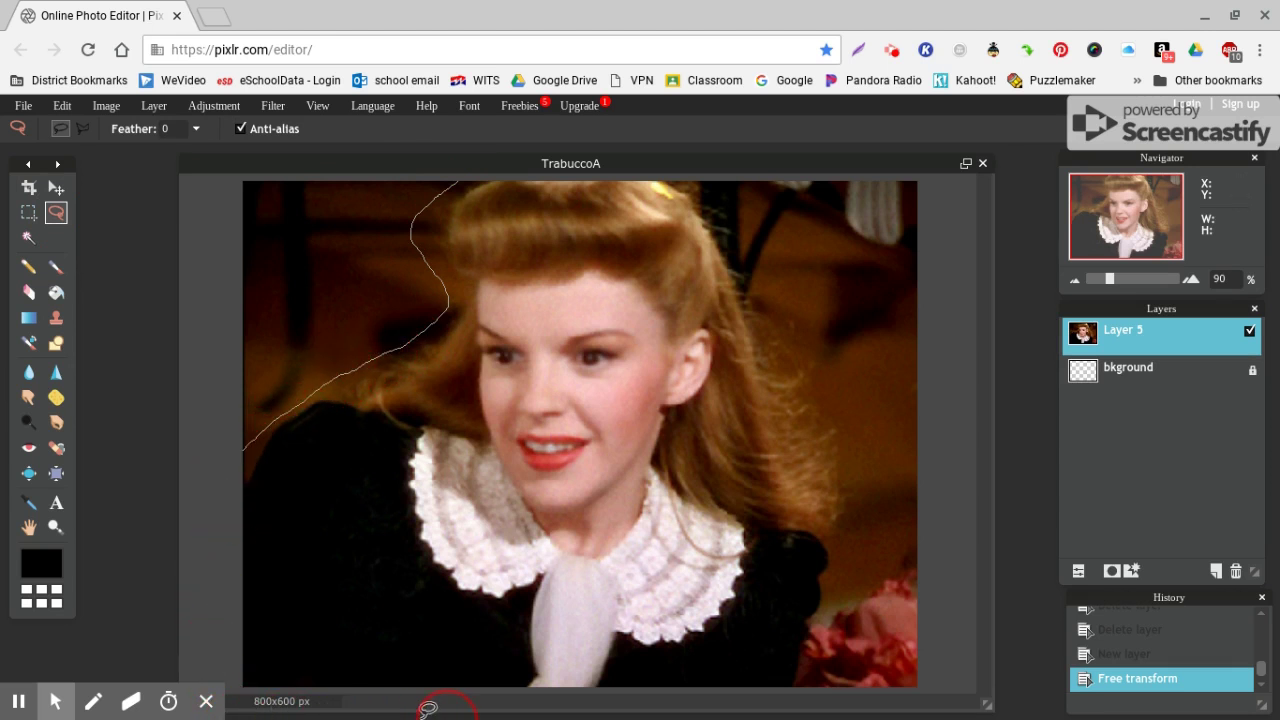
pyautogui.moveTo(808, 698)
pyautogui.mouseDown()
pyautogui.moveTo(845, 607)
pyautogui.moveTo(861, 485)
pyautogui.mouseUp()
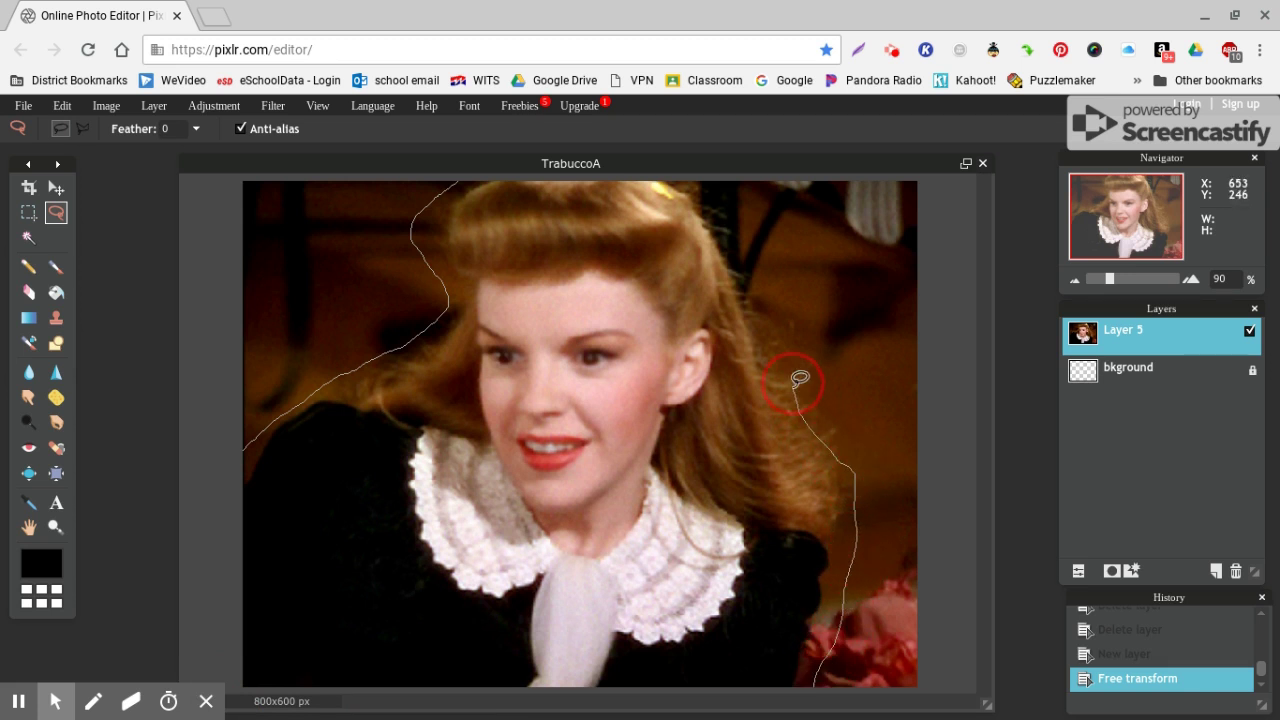
pyautogui.moveTo(755, 305)
pyautogui.mouseDown()
pyautogui.moveTo(714, 204)
pyautogui.moveTo(651, 155)
pyautogui.moveTo(581, 147)
pyautogui.moveTo(458, 174)
pyautogui.mouseUp()
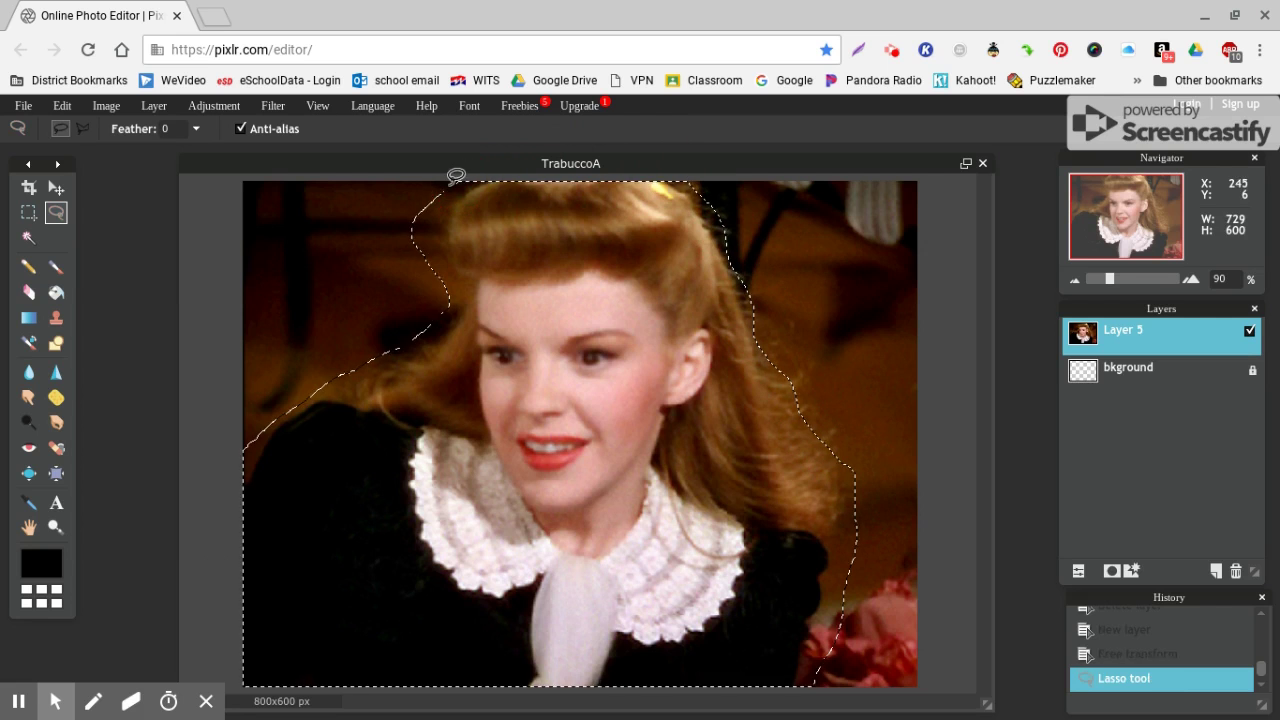
pyautogui.click(62, 106)
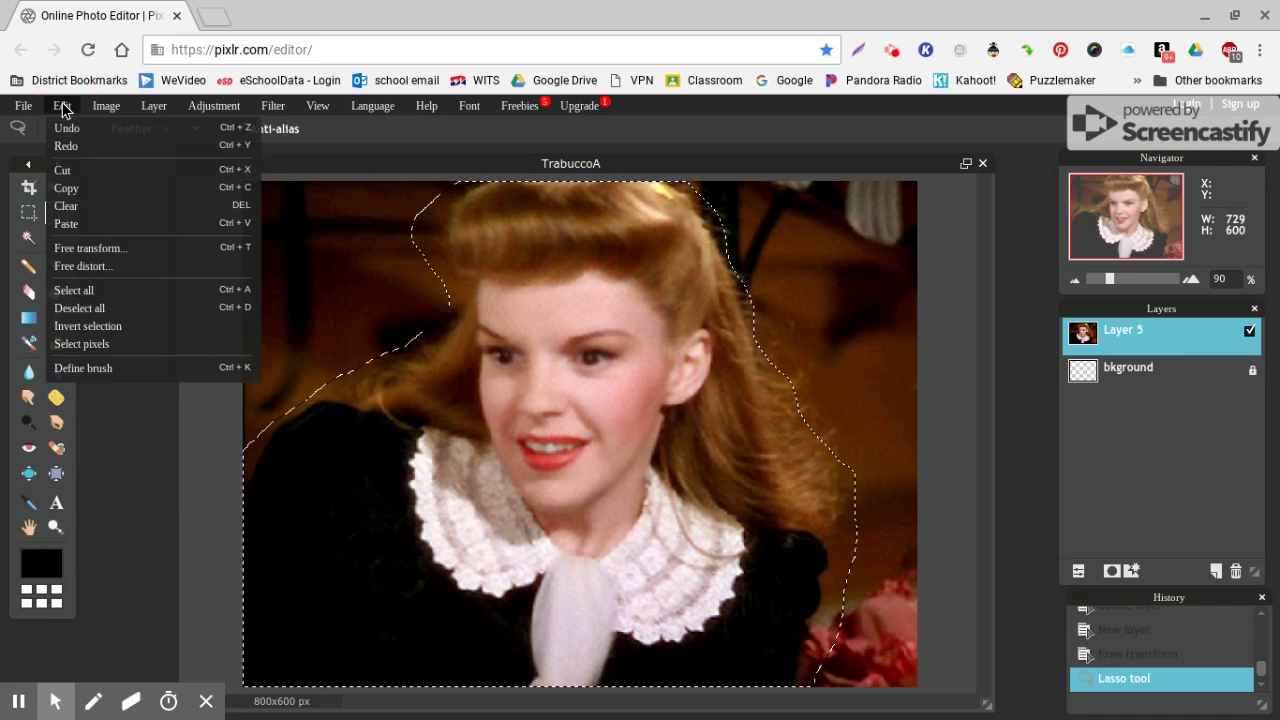
pyautogui.click(84, 327)
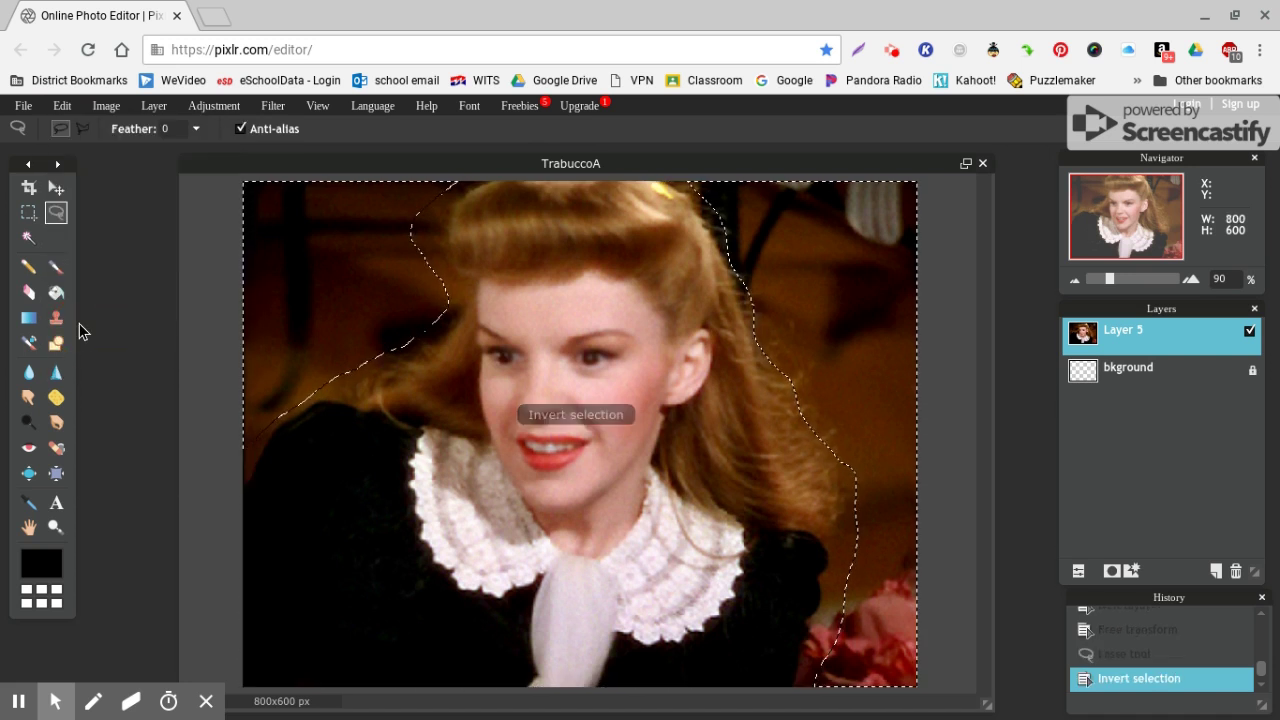
pyautogui.press('Delete')
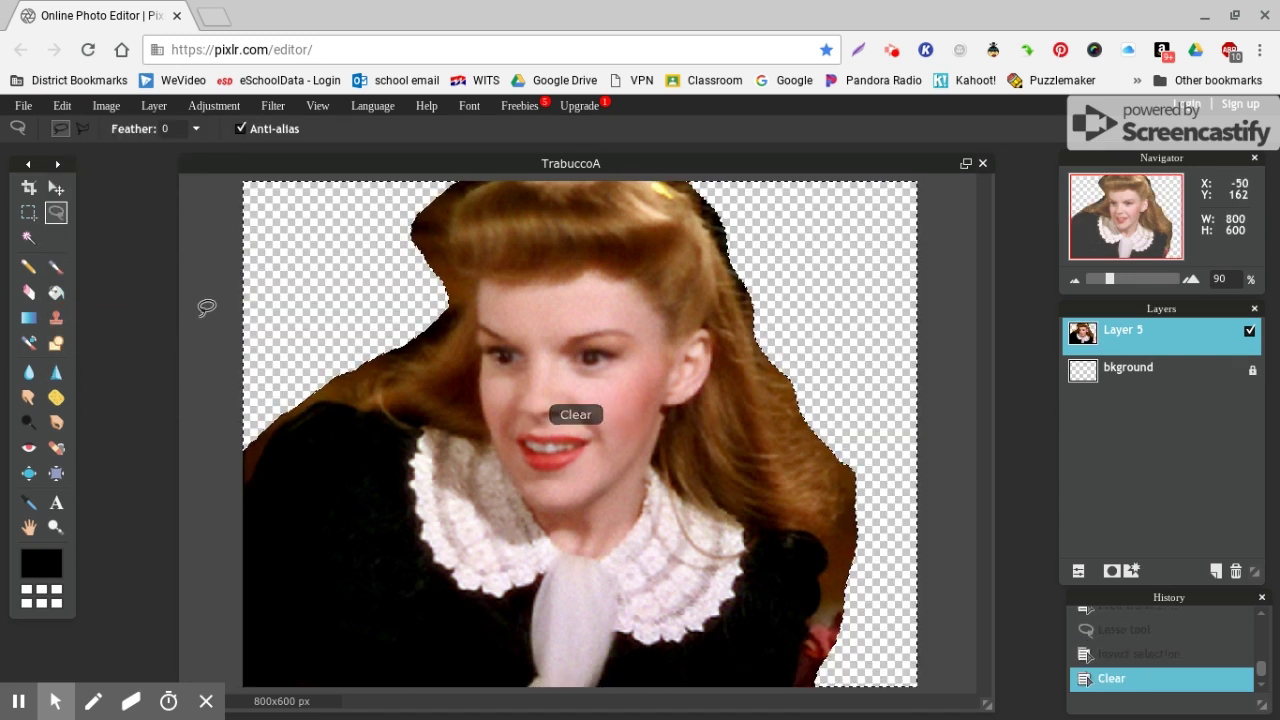
# Deselect, pick the Eraser with a hard 30 px brush, zoomed in on the lower-right neck edge
pyautogui.click(63, 106)
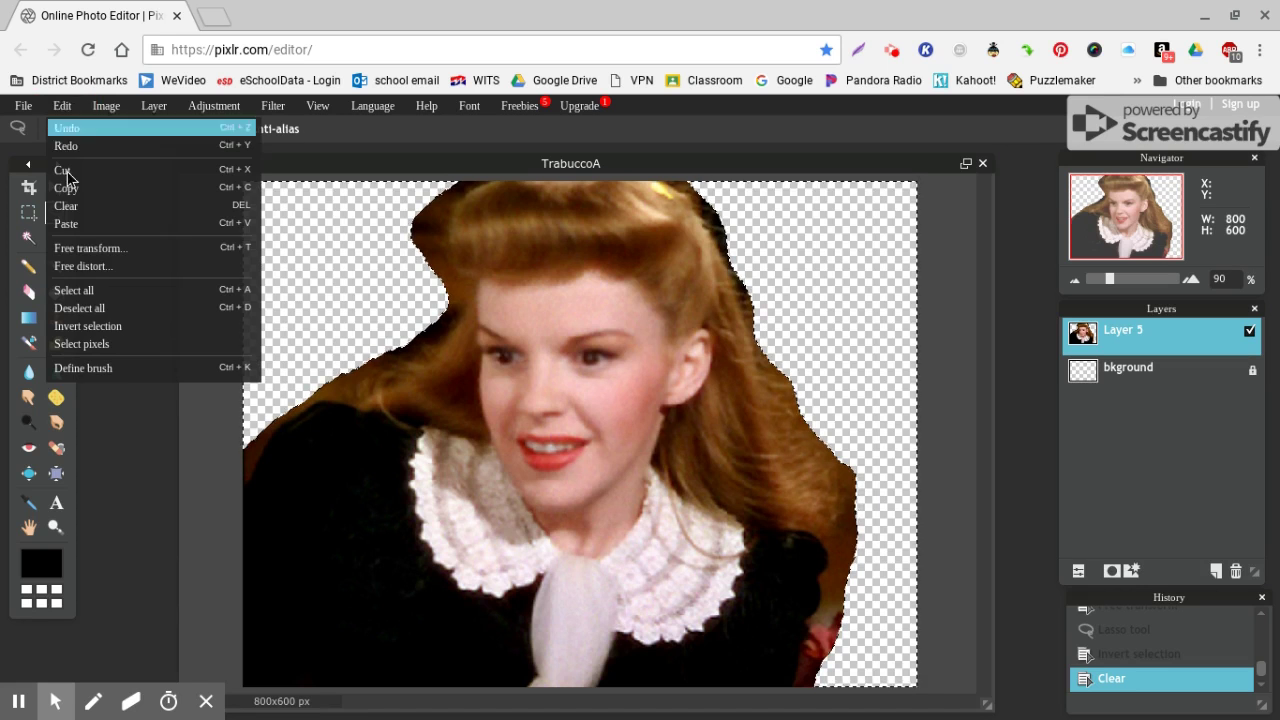
pyautogui.click(80, 306)
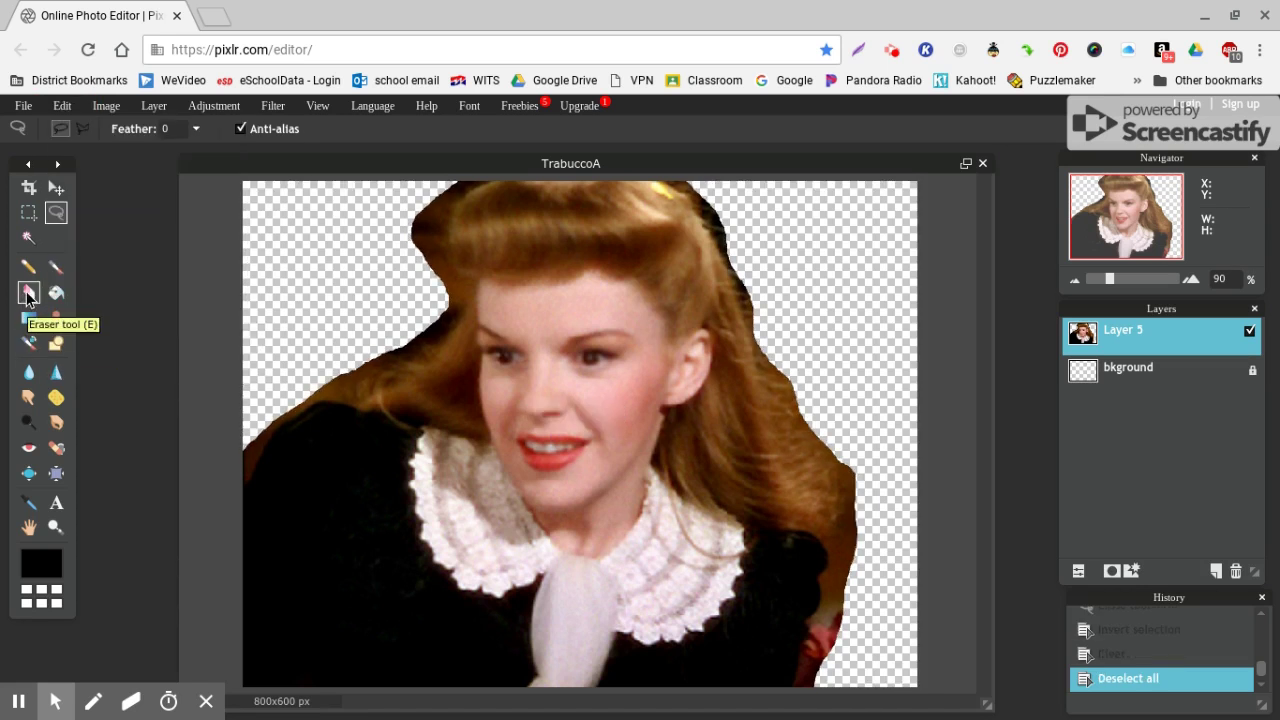
pyautogui.click(28, 293)
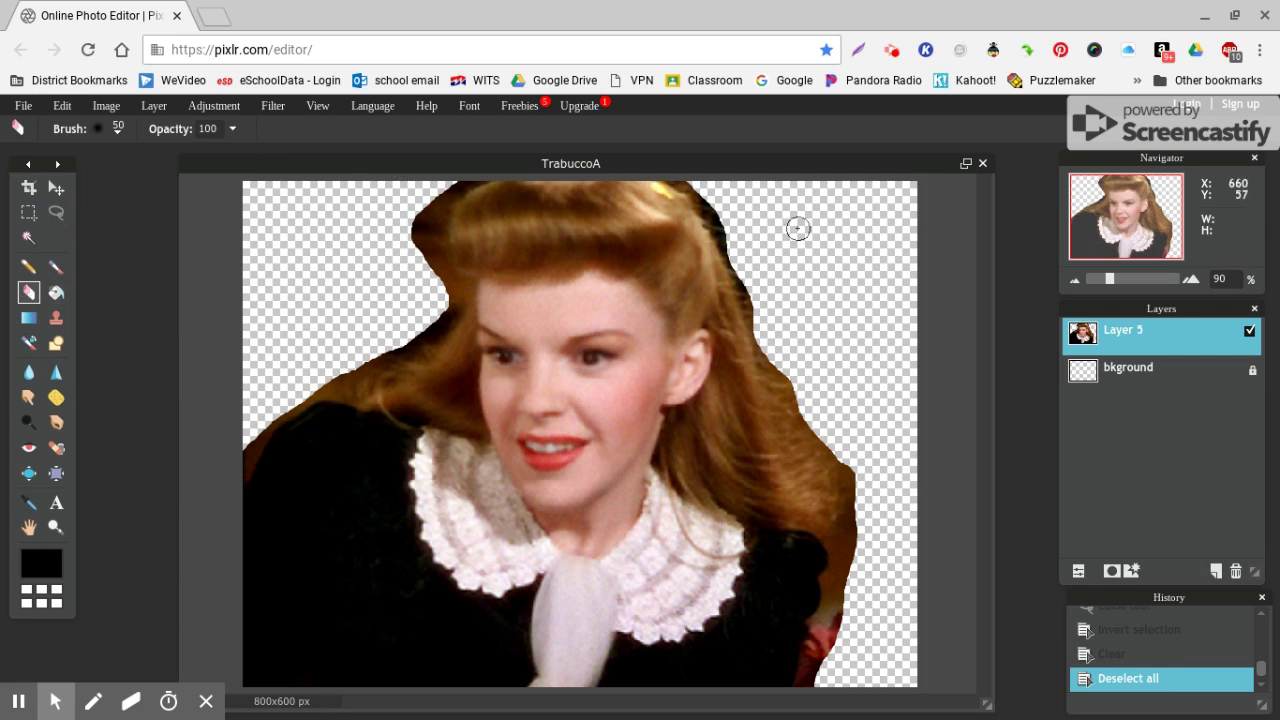
pyautogui.click(1190, 278)
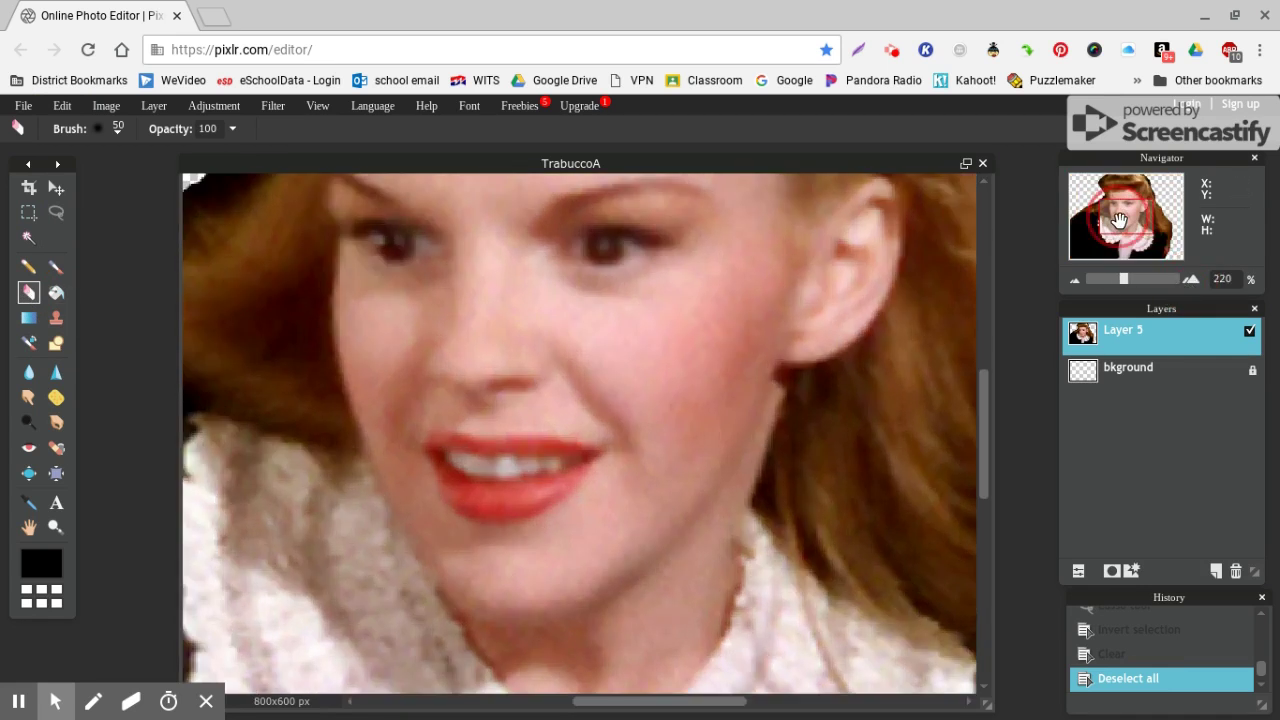
pyautogui.moveTo(1119, 220); pyautogui.dragTo(1155, 243)
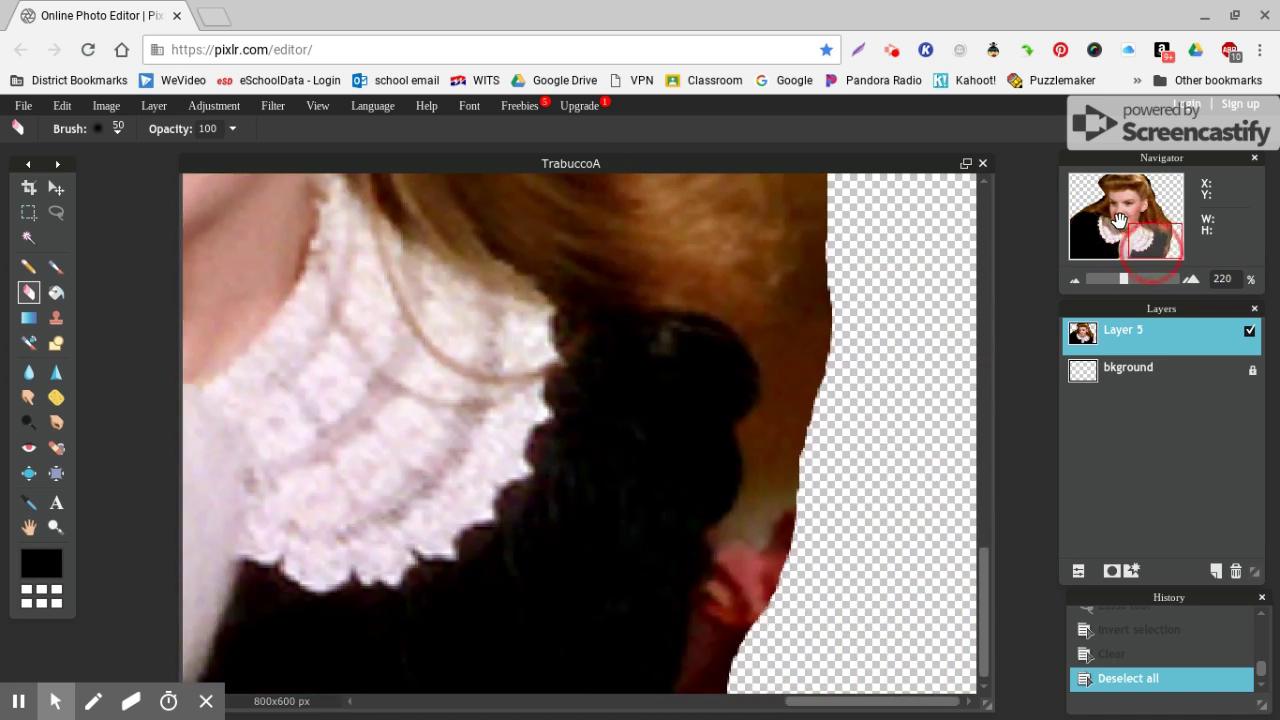
pyautogui.click(118, 130)
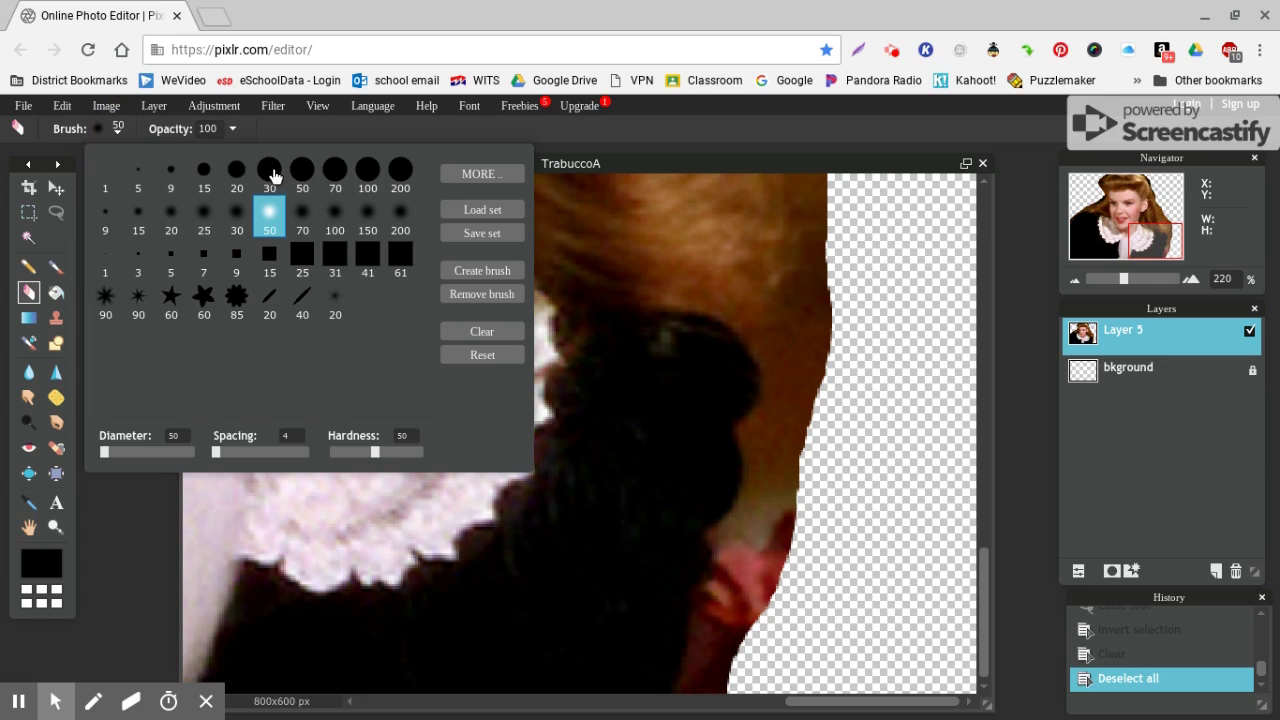
pyautogui.click(270, 172)
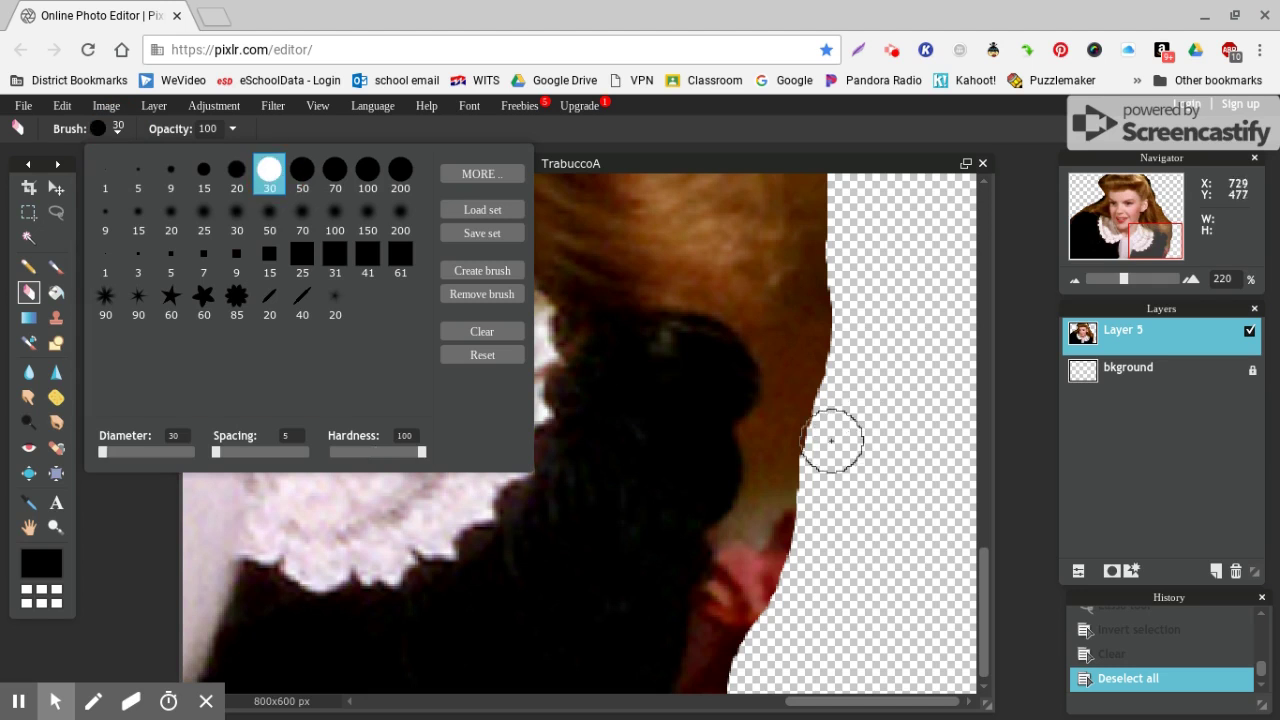
# Erase the background fringe and red streak along the neck edge
pyautogui.click(787, 452)
pyautogui.moveTo(787, 452)
pyautogui.mouseDown()
pyautogui.moveTo(791, 480)
pyautogui.moveTo(762, 545)
pyautogui.mouseUp()
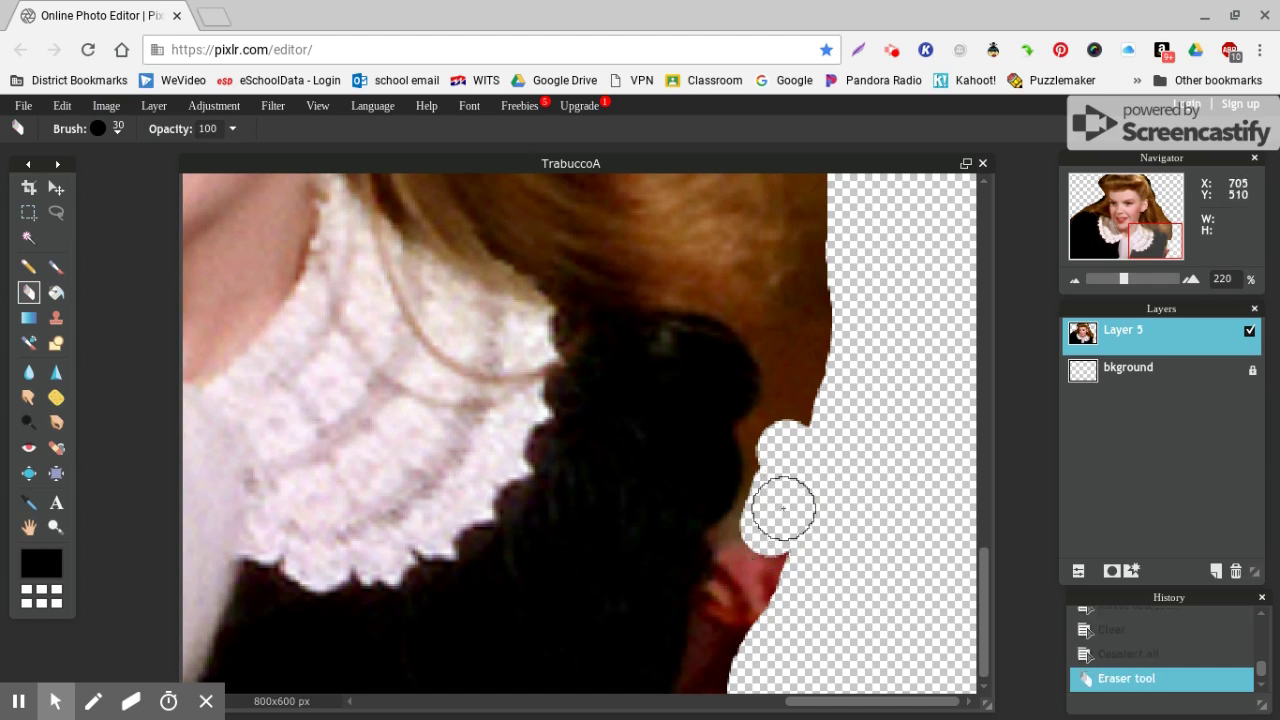
pyautogui.click(771, 440)
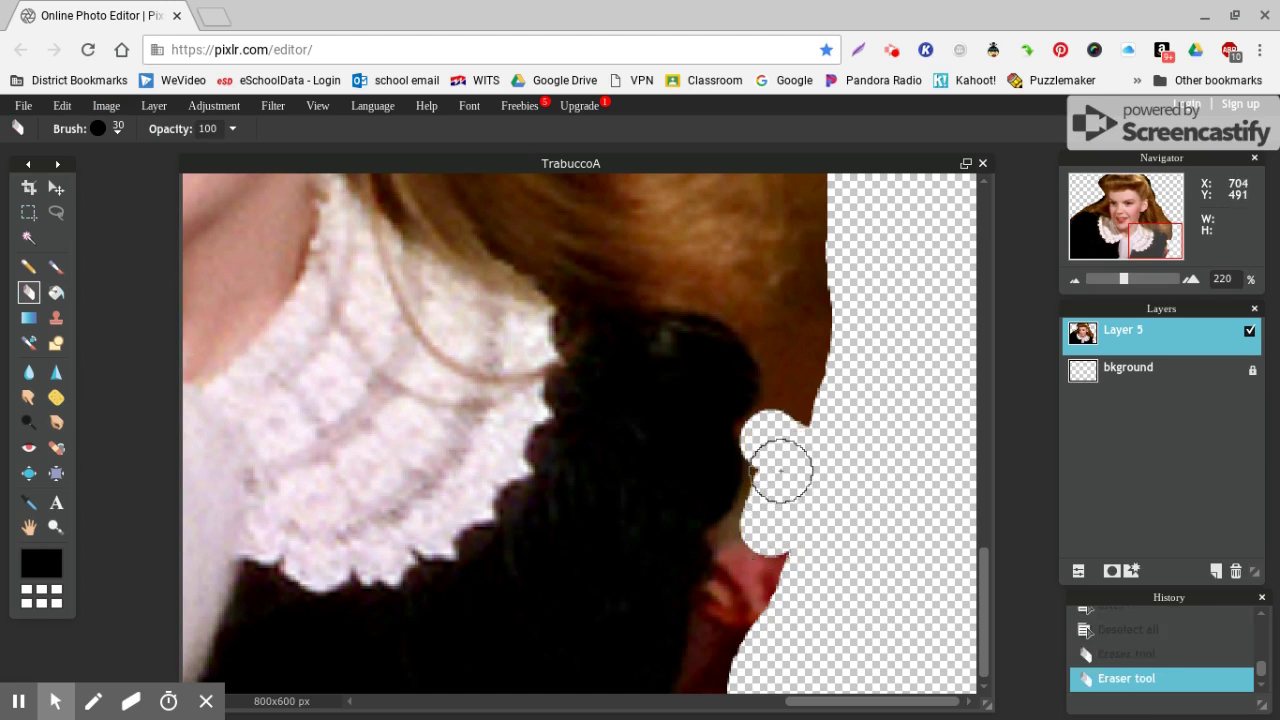
pyautogui.moveTo(776, 455)
pyautogui.mouseDown()
pyautogui.moveTo(743, 542)
pyautogui.moveTo(750, 571)
pyautogui.moveTo(692, 702)
pyautogui.mouseUp()
pyautogui.moveTo(774, 576)
pyautogui.mouseDown()
pyautogui.moveTo(757, 634)
pyautogui.moveTo(737, 623)
pyautogui.mouseUp()
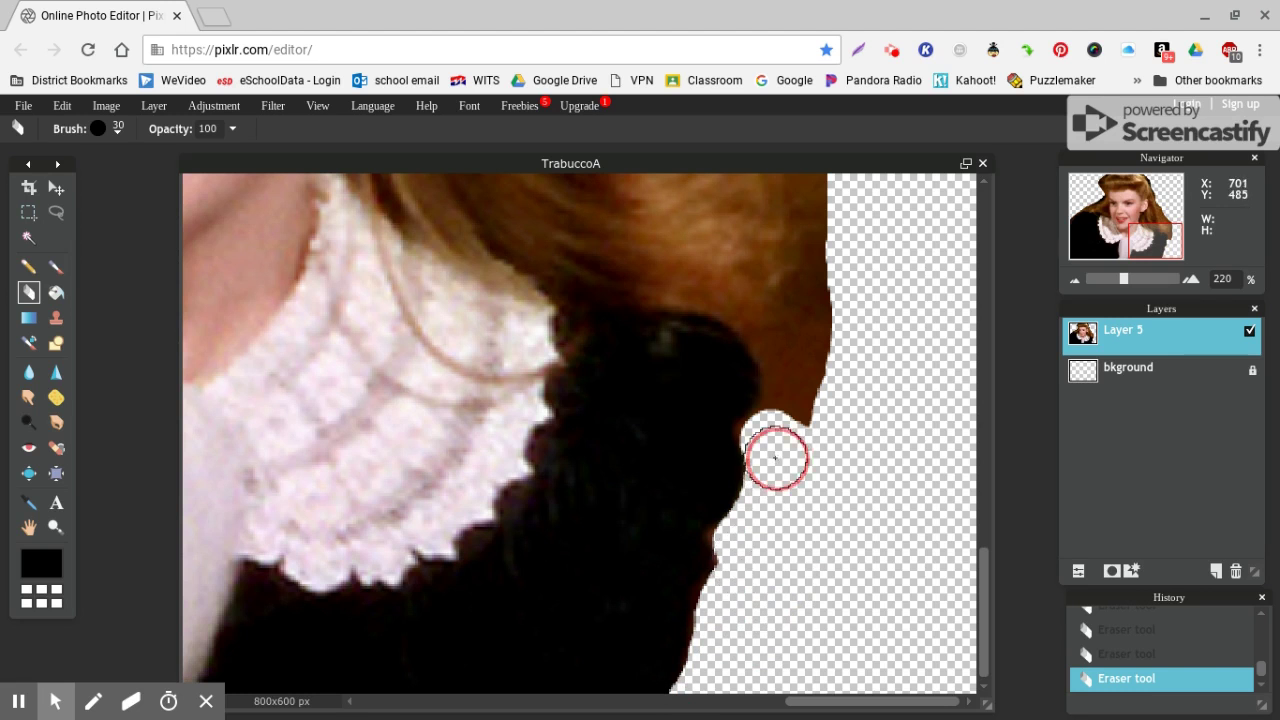
# Erase the brown fringe and tuft along the right hair edge, straightening its outline
pyautogui.moveTo(775, 458); pyautogui.dragTo(793, 410)
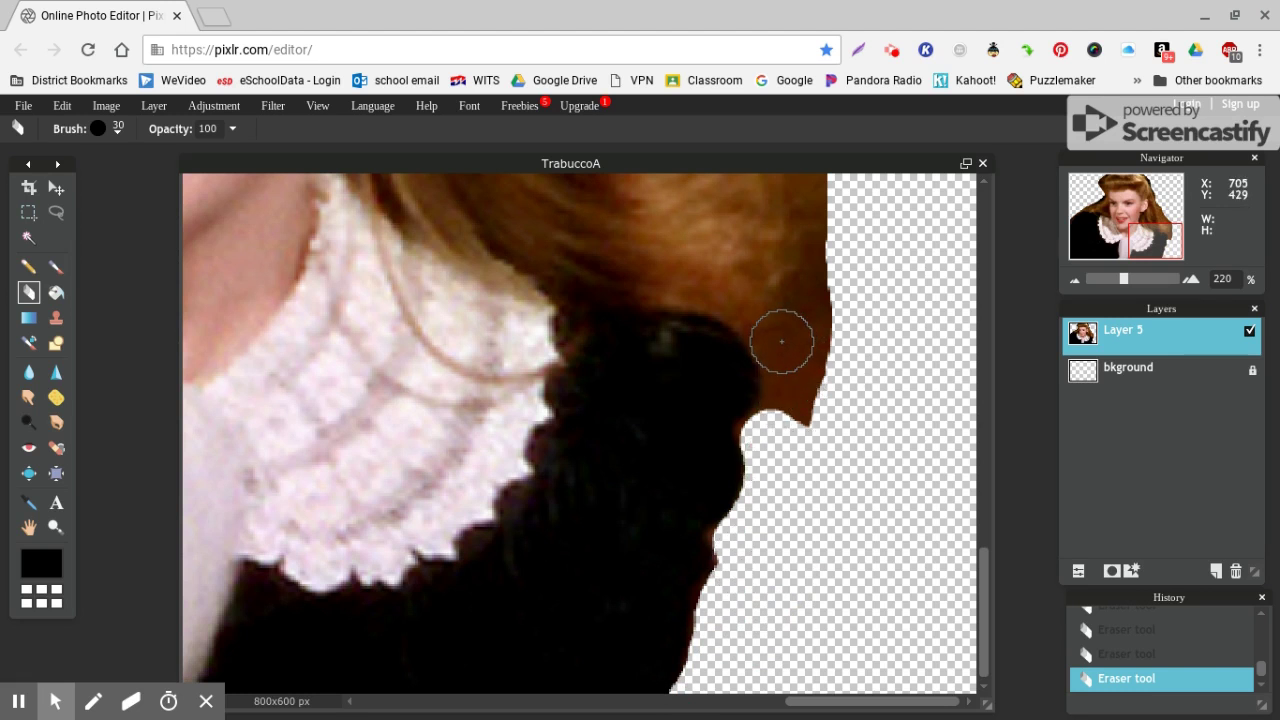
pyautogui.moveTo(782, 341)
pyautogui.mouseDown()
pyautogui.moveTo(791, 334)
pyautogui.moveTo(806, 374)
pyautogui.moveTo(797, 409)
pyautogui.moveTo(805, 401)
pyautogui.mouseUp()
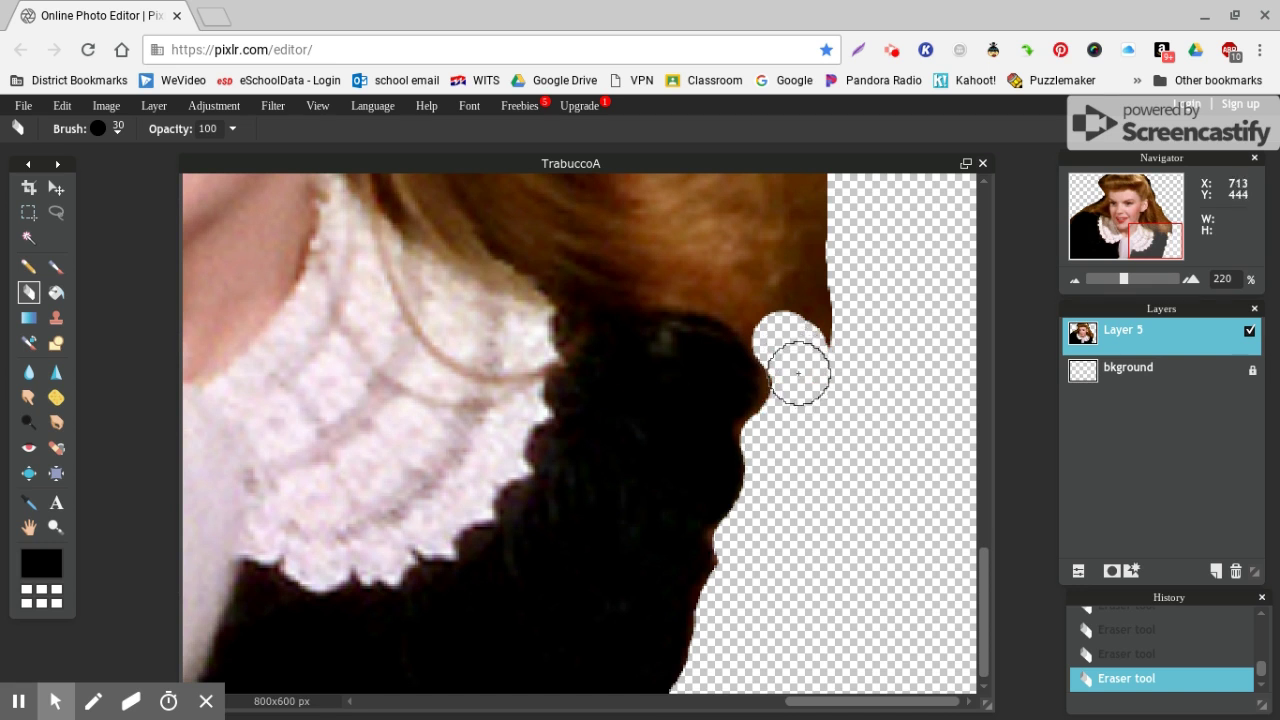
pyautogui.moveTo(794, 357)
pyautogui.mouseDown()
pyautogui.moveTo(791, 343)
pyautogui.moveTo(779, 420)
pyautogui.mouseUp()
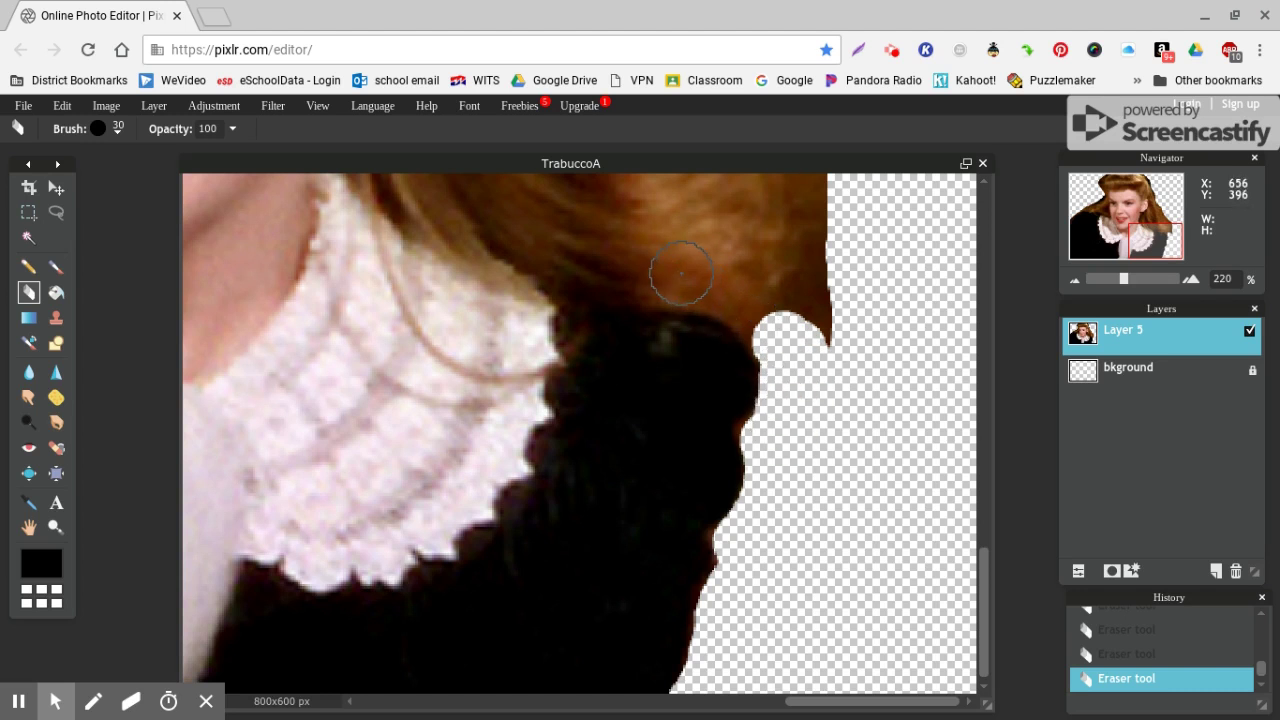
pyautogui.moveTo(760, 316); pyautogui.dragTo(805, 387)
pyautogui.moveTo(816, 302)
pyautogui.mouseDown()
pyautogui.moveTo(814, 286)
pyautogui.moveTo(825, 380)
pyautogui.moveTo(794, 386)
pyautogui.moveTo(706, 523)
pyautogui.mouseUp()
pyautogui.press('space')
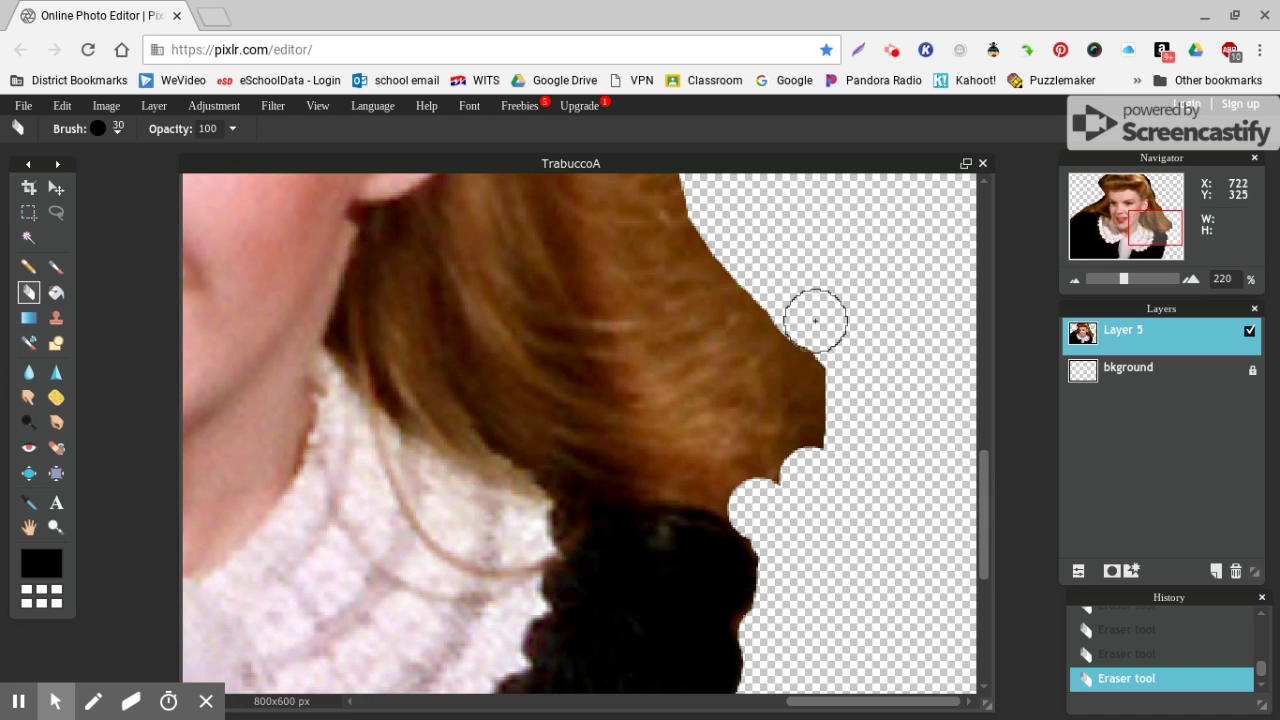
pyautogui.moveTo(812, 330)
pyautogui.mouseDown()
pyautogui.moveTo(818, 432)
pyautogui.moveTo(789, 500)
pyautogui.mouseUp()
# Erase leftover background along the hair edge near the top of the head
pyautogui.press('space')
pyautogui.scroll(3, 829, 318)
pyautogui.scroll(3, 680, 290)
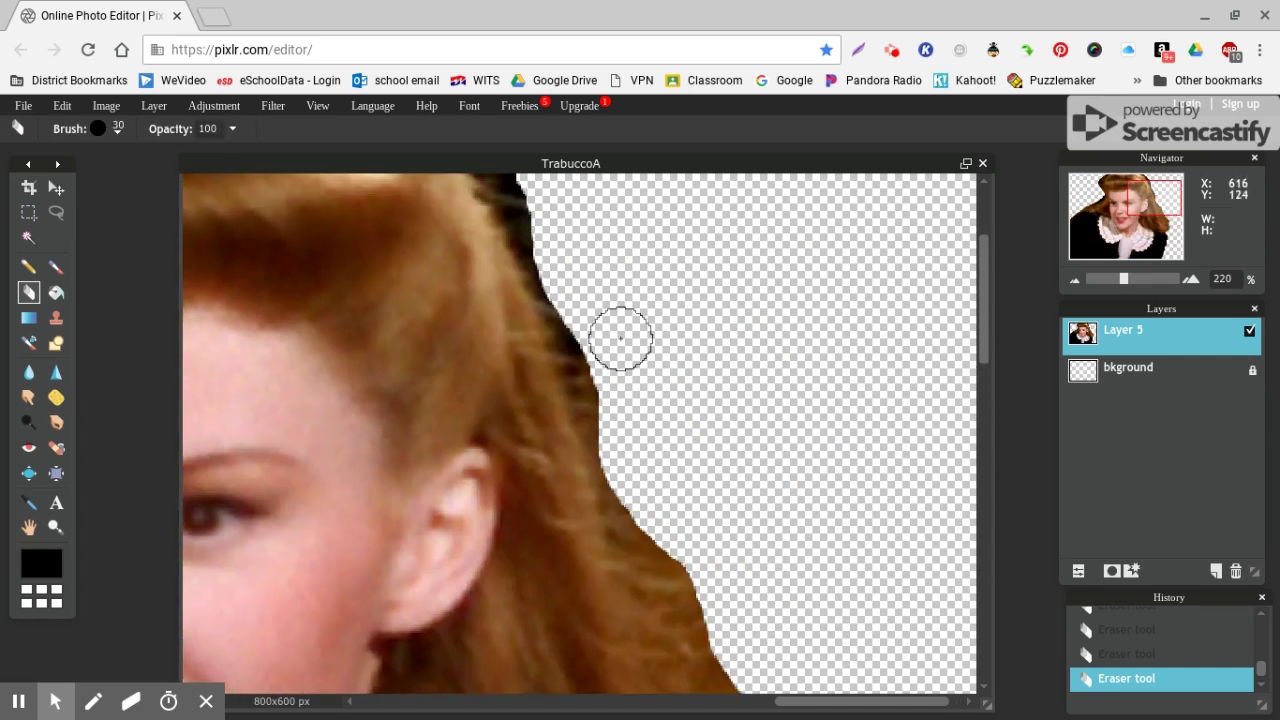
pyautogui.moveTo(591, 323)
pyautogui.mouseDown()
pyautogui.moveTo(639, 529)
pyautogui.moveTo(728, 561)
pyautogui.moveTo(709, 315)
pyautogui.moveTo(682, 457)
pyautogui.moveTo(703, 517)
pyautogui.moveTo(612, 293)
pyautogui.moveTo(685, 472)
pyautogui.moveTo(753, 405)
pyautogui.mouseUp()
pyautogui.press('space')
pyautogui.scroll(3, 643, 529)
pyautogui.press('space')
pyautogui.hscroll(-3, 737, 314)
pyautogui.moveTo(612, 190)
pyautogui.mouseDown()
pyautogui.moveTo(641, 244)
pyautogui.moveTo(608, 190)
pyautogui.mouseUp()
pyautogui.click(608, 206)
# Erase down the left hair edge, including the dark sliver along the hair top
pyautogui.press('space')
pyautogui.hscroll(-4, 486, 337)
pyautogui.hscroll(-3, 486, 337)
pyautogui.moveTo(495, 215)
pyautogui.mouseDown()
pyautogui.moveTo(497, 380)
pyautogui.moveTo(531, 431)
pyautogui.moveTo(515, 515)
pyautogui.mouseUp()
pyautogui.moveTo(442, 273)
pyautogui.mouseDown()
pyautogui.moveTo(463, 266)
pyautogui.moveTo(509, 194)
pyautogui.moveTo(589, 200)
pyautogui.moveTo(600, 165)
pyautogui.mouseUp()
pyautogui.press('space')
pyautogui.moveTo(378, 497); pyautogui.dragTo(543, 282)
pyautogui.moveTo(689, 257)
pyautogui.mouseDown()
pyautogui.moveTo(586, 334)
pyautogui.moveTo(646, 323)
pyautogui.moveTo(590, 360)
pyautogui.moveTo(680, 280)
pyautogui.moveTo(597, 343)
pyautogui.moveTo(389, 403)
pyautogui.moveTo(431, 420)
pyautogui.moveTo(391, 451)
pyautogui.moveTo(638, 336)
pyautogui.moveTo(671, 300)
pyautogui.moveTo(374, 451)
pyautogui.moveTo(395, 418)
pyautogui.mouseUp()
pyautogui.scroll(-2, 395, 418)
pyautogui.moveTo(343, 371)
pyautogui.mouseDown()
pyautogui.moveTo(233, 450)
pyautogui.moveTo(186, 508)
pyautogui.mouseUp()
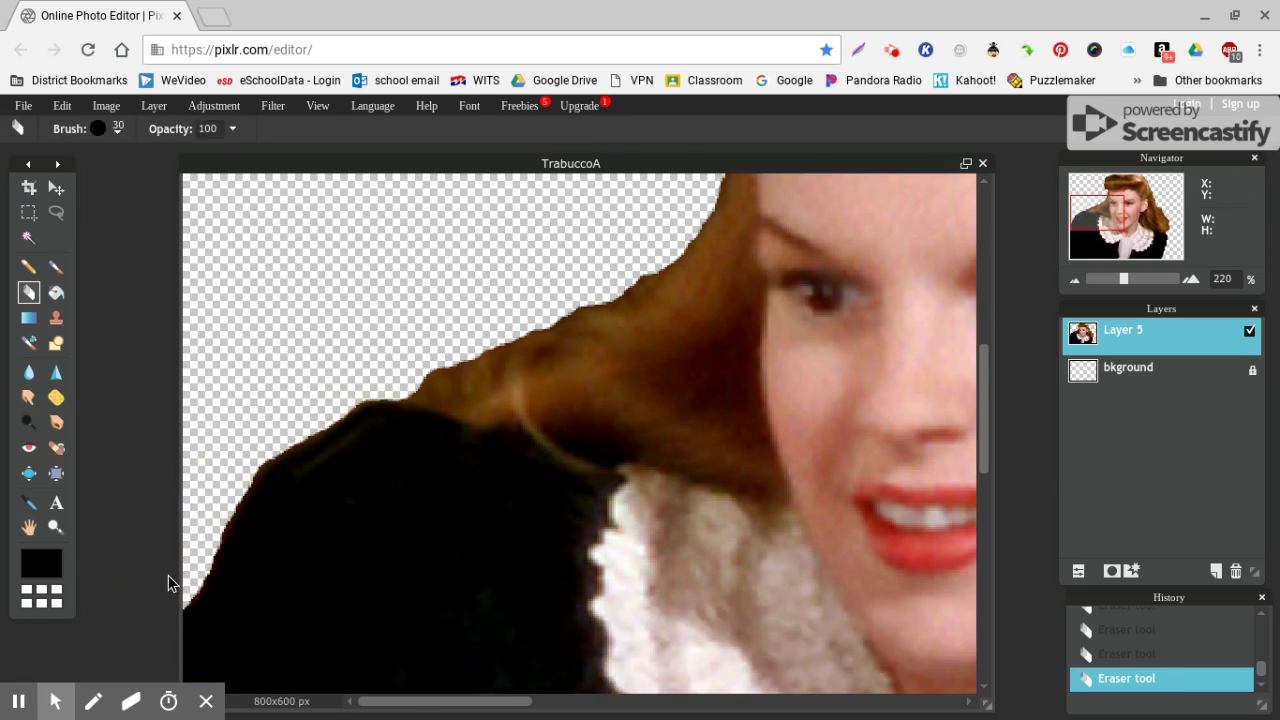
# With a 9 px brush, erase stray hair along the edge from the forehead
pyautogui.click(110, 128)
pyautogui.click(190, 174)
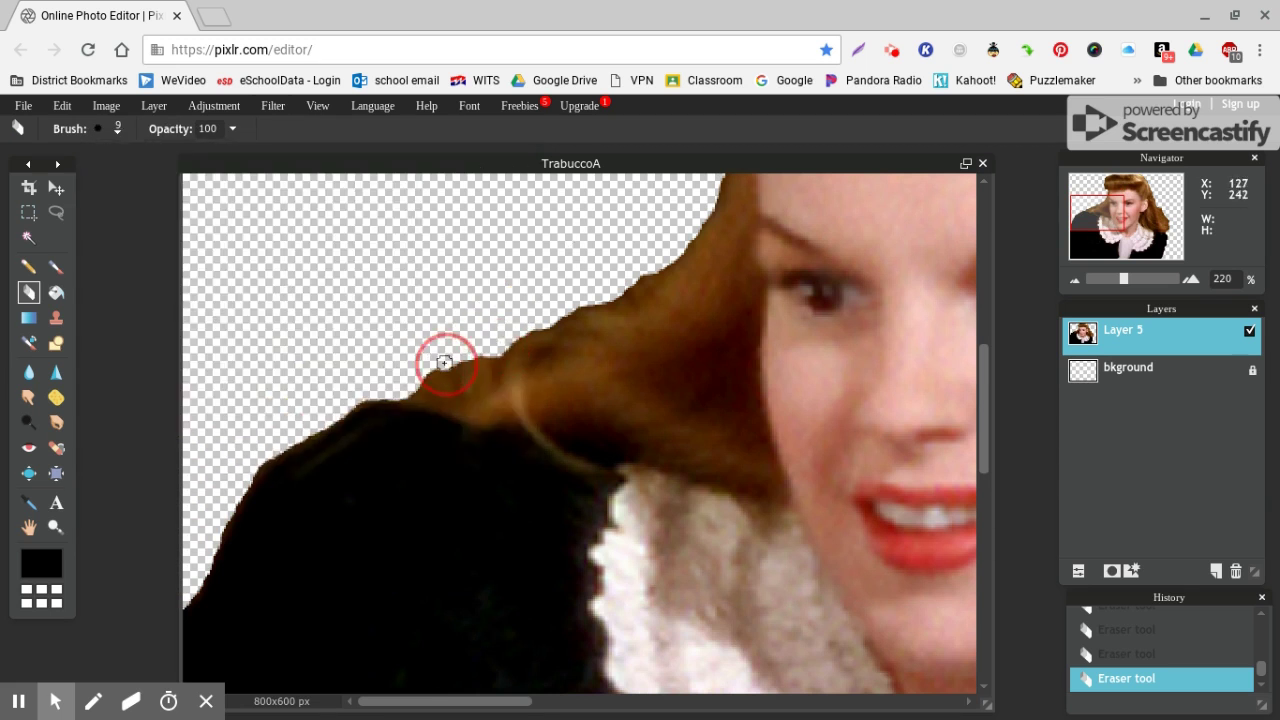
pyautogui.scroll(4, 560, 290)
pyautogui.hscroll(5, 560, 290)
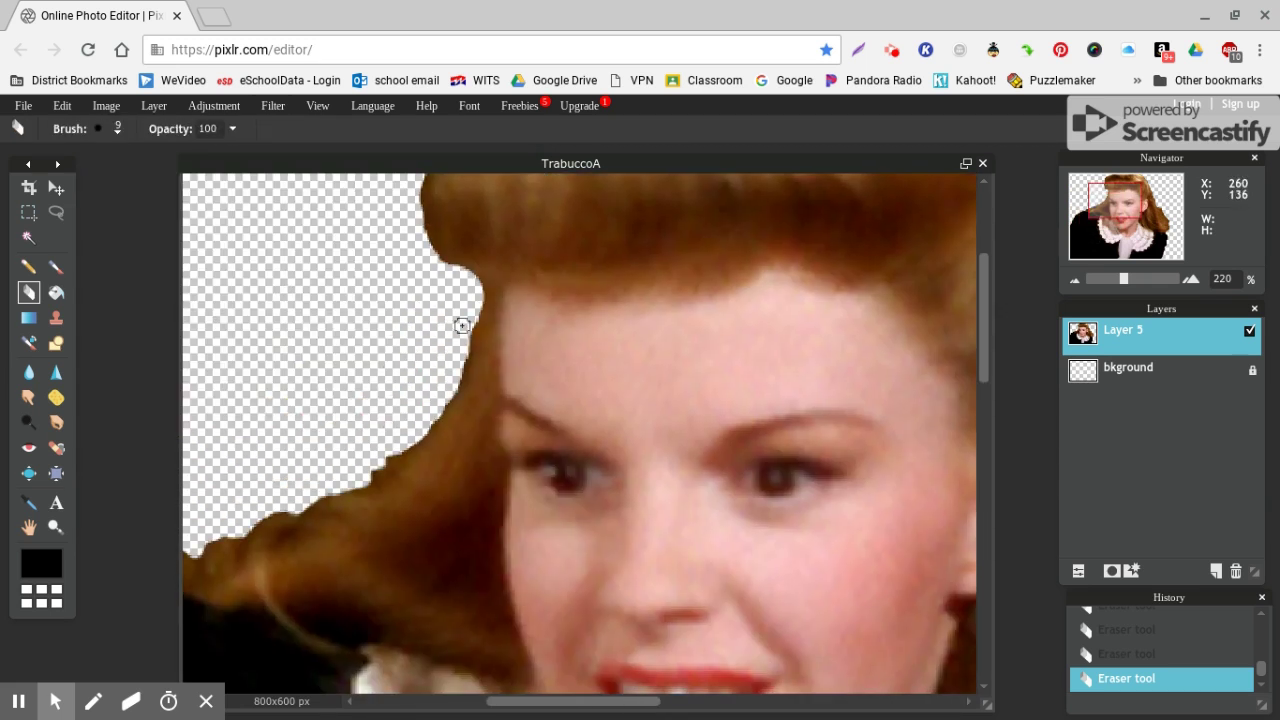
pyautogui.moveTo(476, 312)
pyautogui.mouseDown()
pyautogui.moveTo(438, 412)
pyautogui.moveTo(372, 474)
pyautogui.mouseUp()
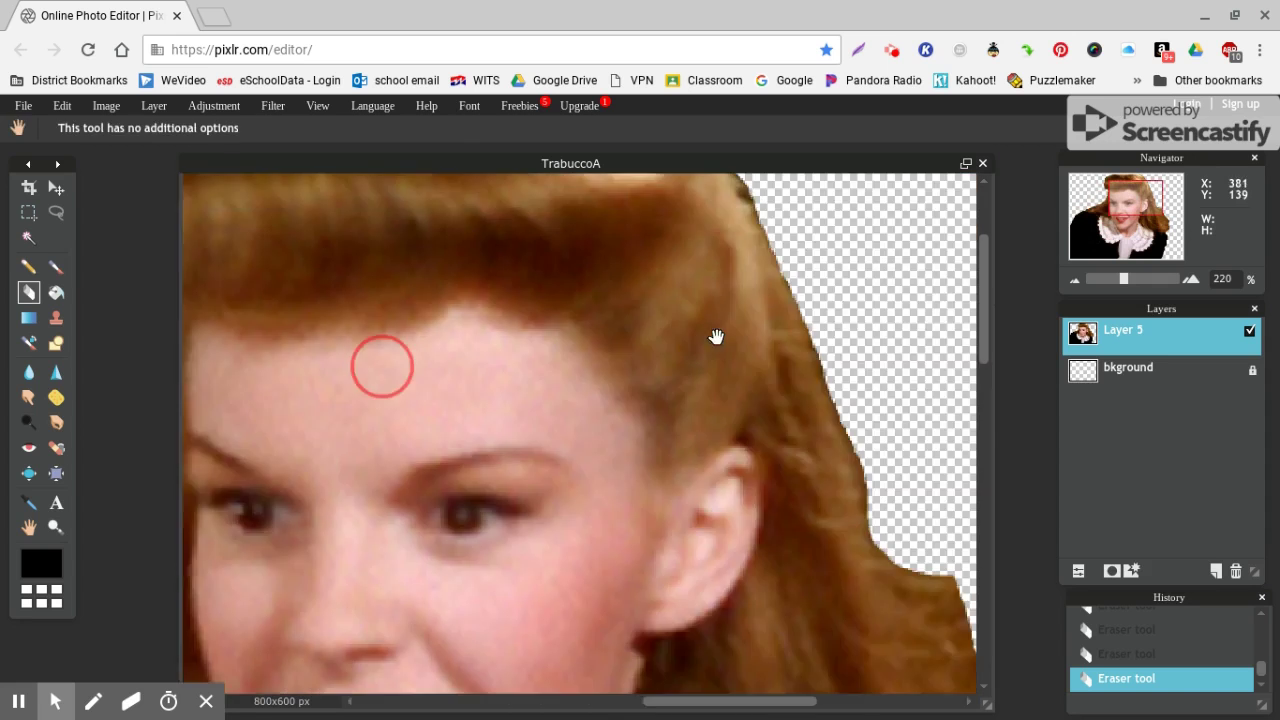
pyautogui.moveTo(716, 336)
pyautogui.mouseDown()
pyautogui.moveTo(670, 204)
pyautogui.moveTo(777, 509)
pyautogui.moveTo(681, 267)
pyautogui.moveTo(630, 355)
pyautogui.moveTo(682, 385)
pyautogui.moveTo(658, 382)
pyautogui.moveTo(678, 399)
pyautogui.moveTo(661, 394)
pyautogui.moveTo(683, 423)
pyautogui.moveTo(684, 465)
pyautogui.moveTo(683, 451)
pyautogui.moveTo(726, 472)
pyautogui.moveTo(686, 471)
pyautogui.moveTo(790, 517)
pyautogui.moveTo(757, 522)
pyautogui.moveTo(755, 496)
pyautogui.moveTo(787, 578)
pyautogui.moveTo(774, 592)
pyautogui.moveTo(789, 629)
pyautogui.moveTo(772, 625)
pyautogui.moveTo(778, 543)
pyautogui.mouseUp()
# Trim the upper-left hair edge, then zoom out to view the whole image
pyautogui.scroll(-5, 778, 543)
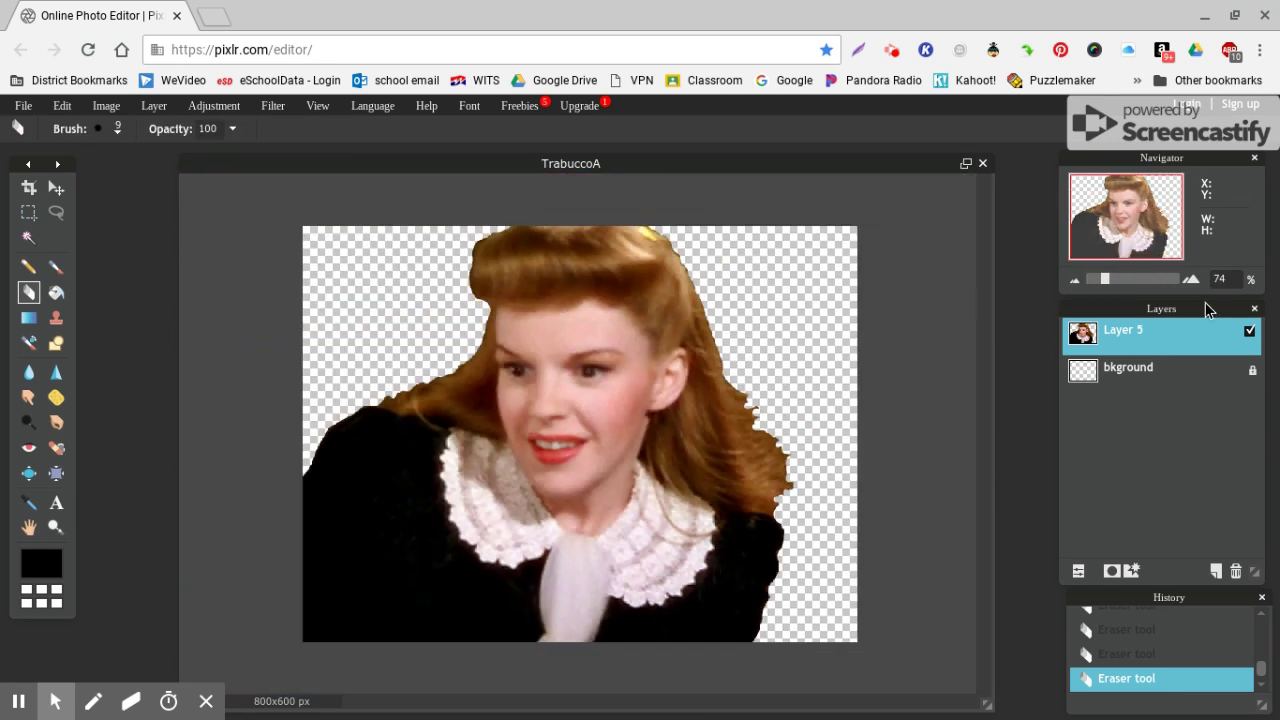
pyautogui.click(1125, 225)
pyautogui.moveTo(643, 200)
pyautogui.mouseDown()
pyautogui.moveTo(613, 255)
pyautogui.moveTo(599, 338)
pyautogui.moveTo(612, 379)
pyautogui.mouseUp()
pyautogui.click(1076, 282)
pyautogui.click(1076, 282)
# Duplicate Layer 5, hide the original, and rename the copy 'Image BW'
pyautogui.click(155, 106)
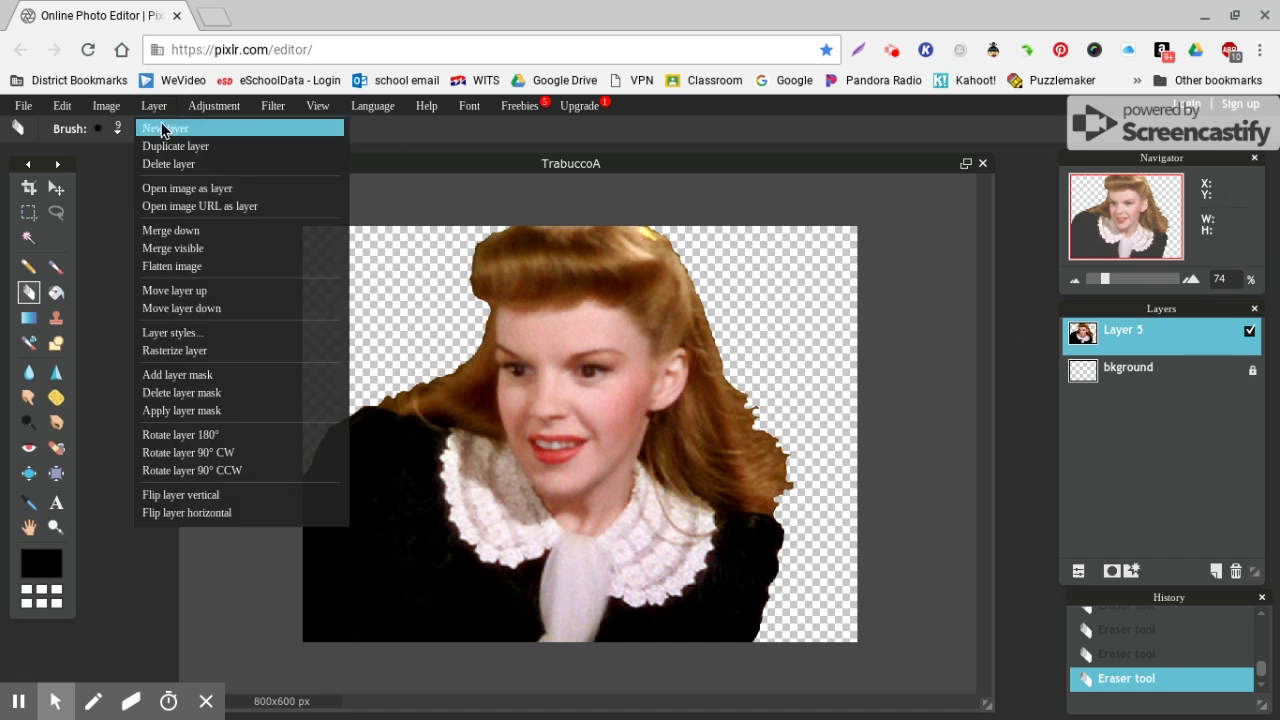
pyautogui.click(168, 147)
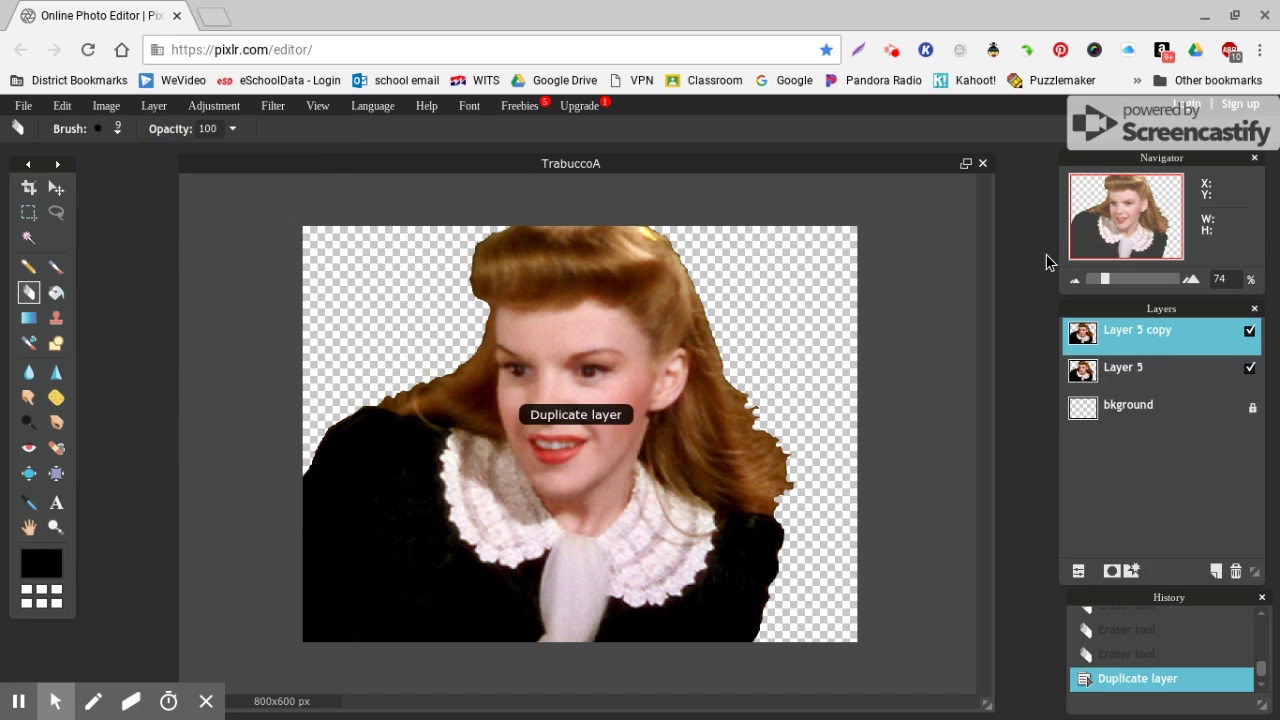
pyautogui.click(1250, 369)
pyautogui.click(1125, 335)
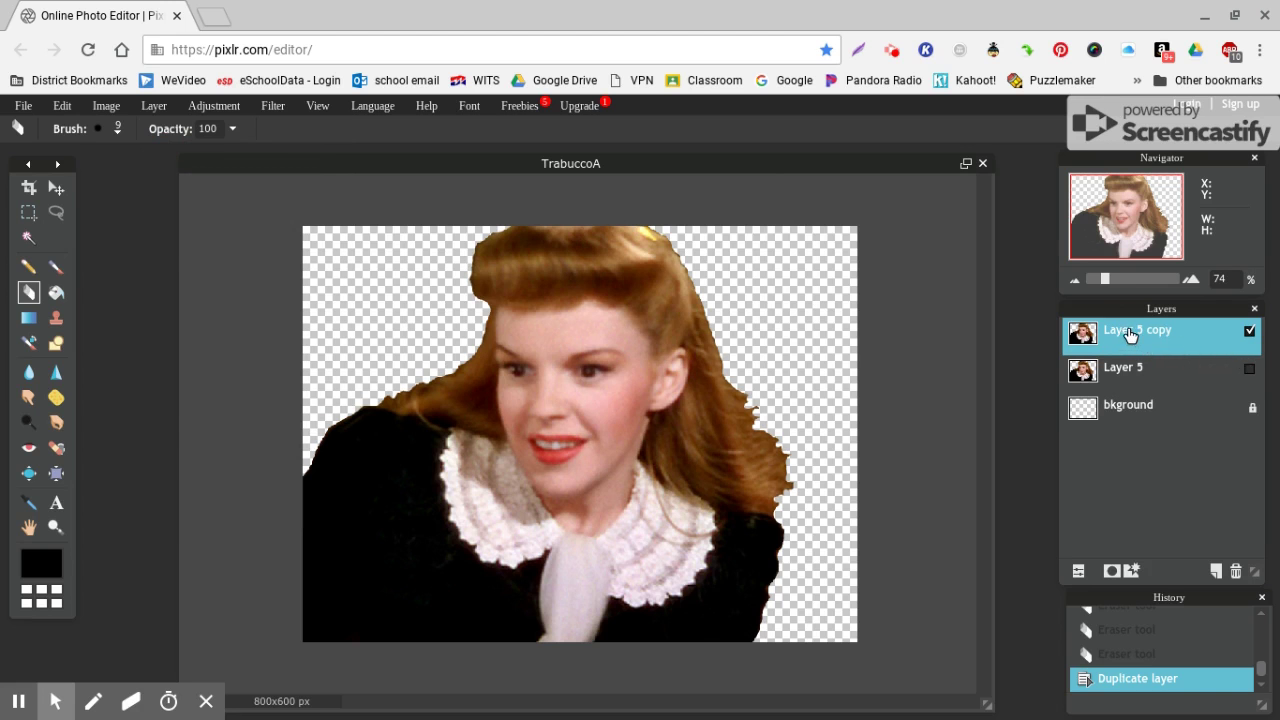
pyautogui.doubleClick(1131, 334)
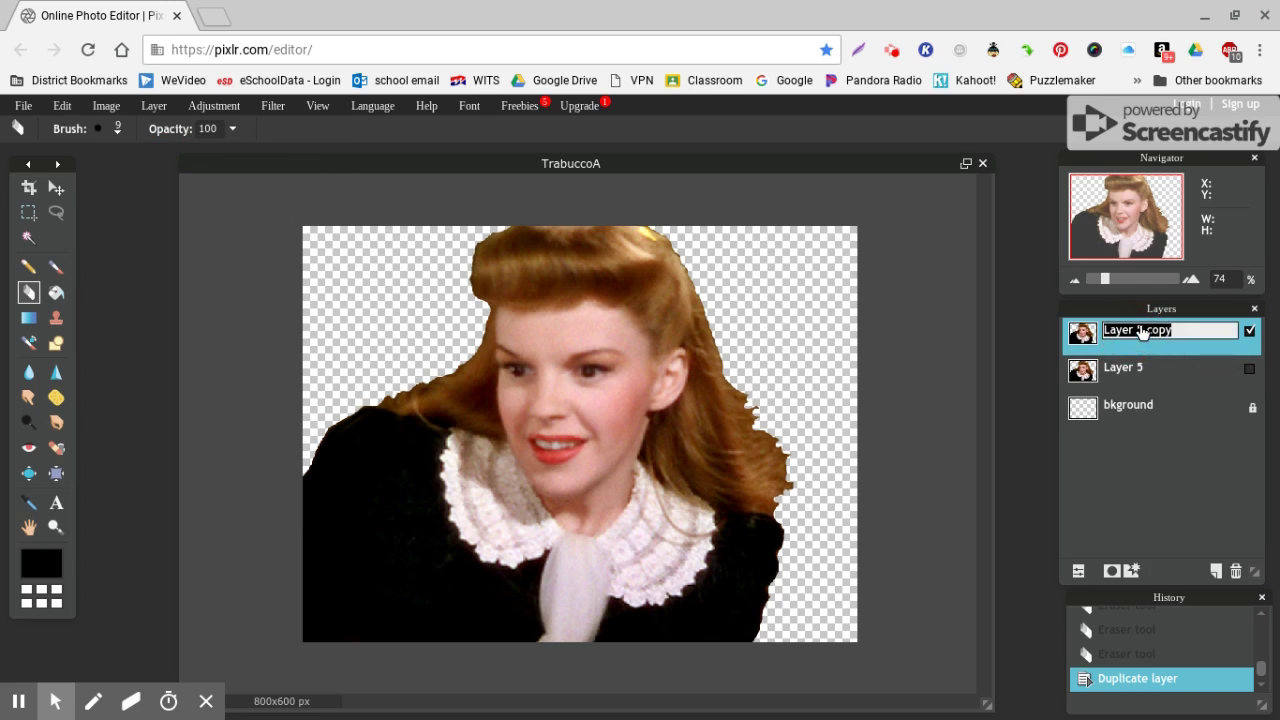
pyautogui.write('Imag')
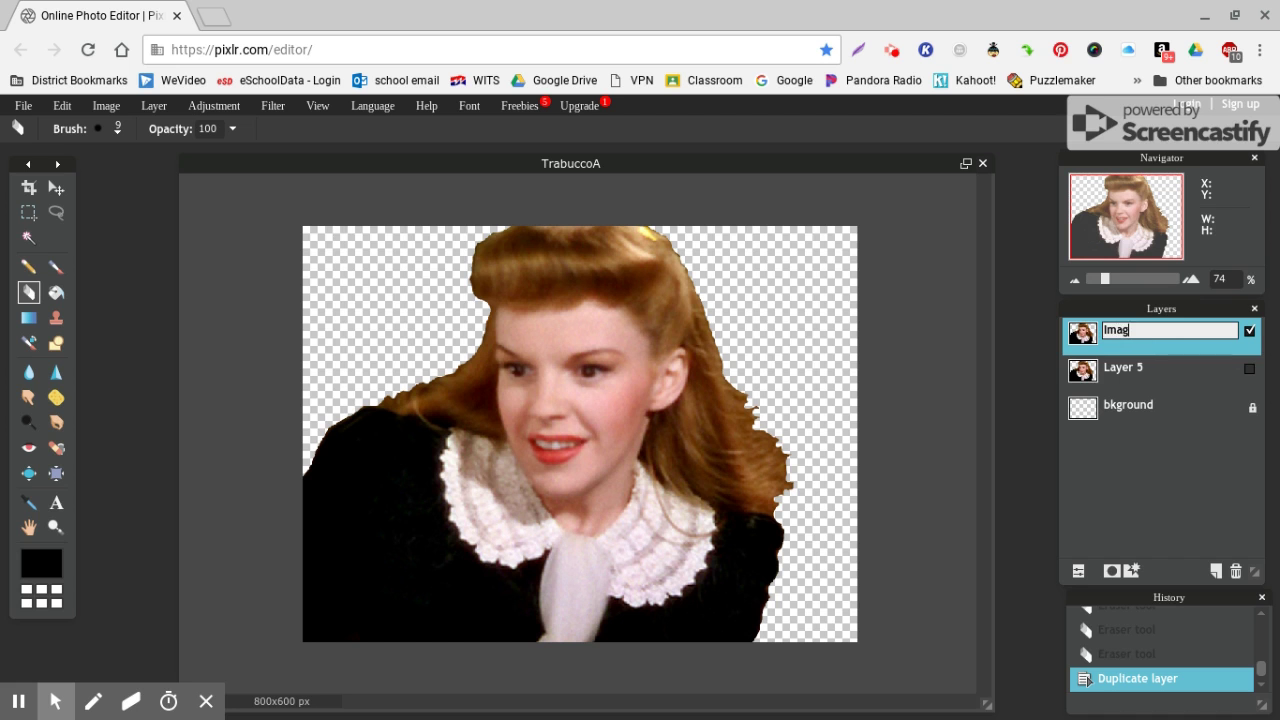
pyautogui.write('e BW')
pyautogui.click(1190, 347)
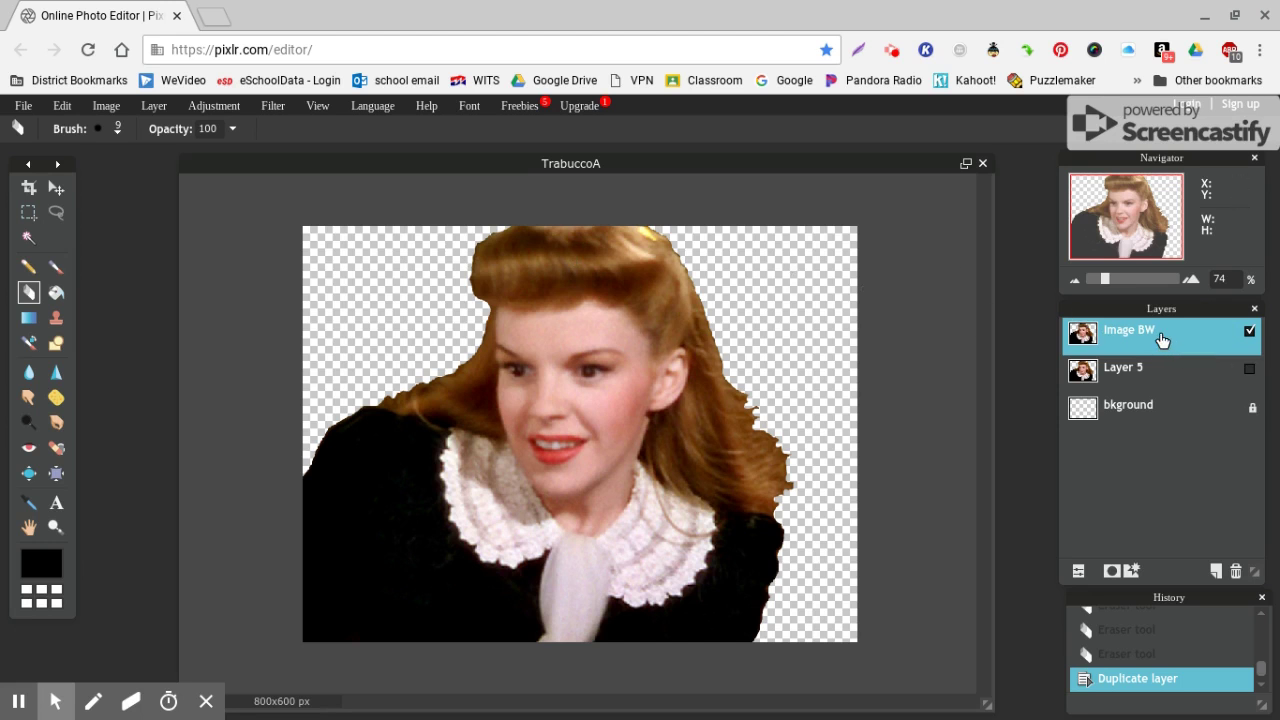
# Duplicate Layer 5 again as 'Image Posterized', show it and hide Image BW
pyautogui.click(1133, 371)
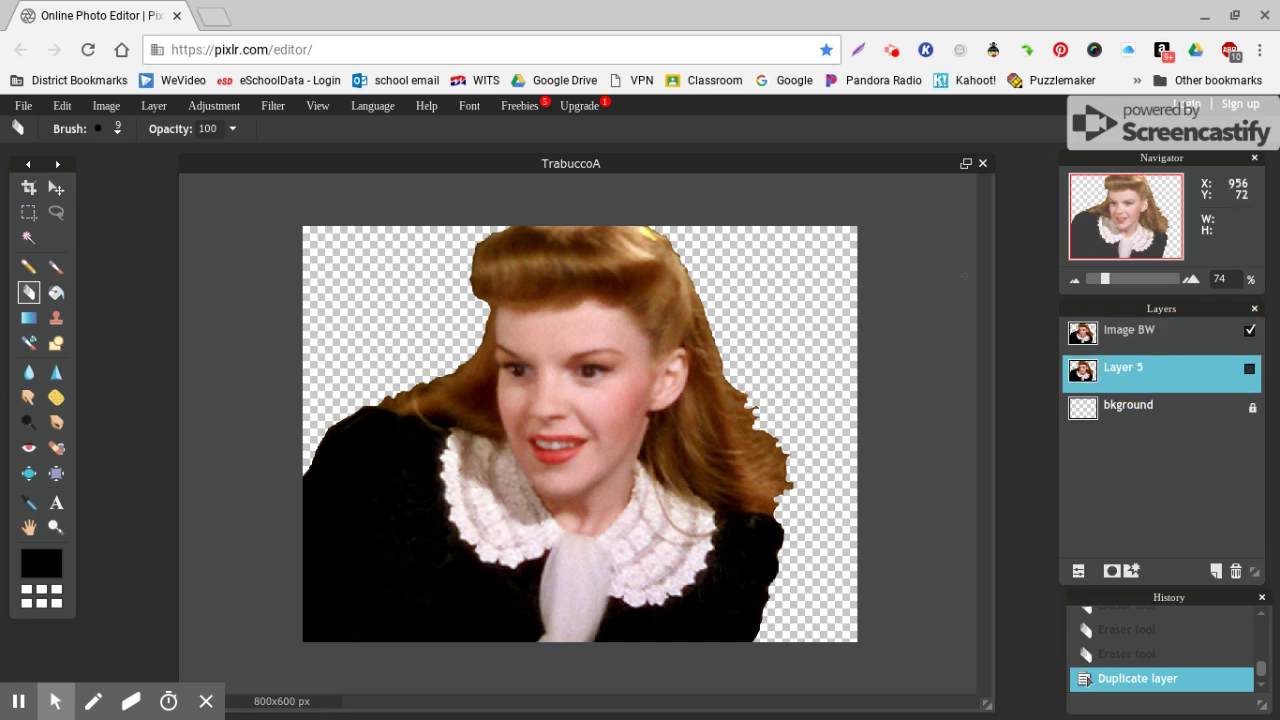
pyautogui.click(152, 106)
pyautogui.click(166, 147)
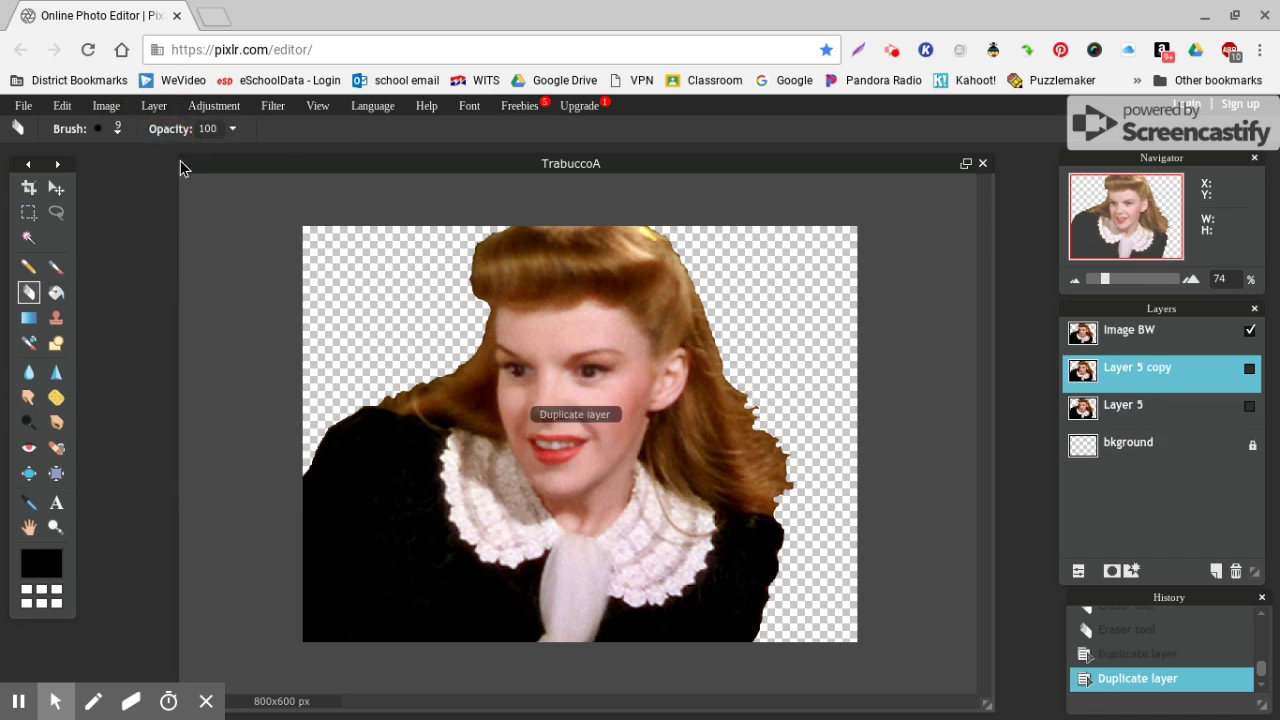
pyautogui.click(1127, 372)
pyautogui.doubleClick(1127, 372)
pyautogui.press('BackSpace')
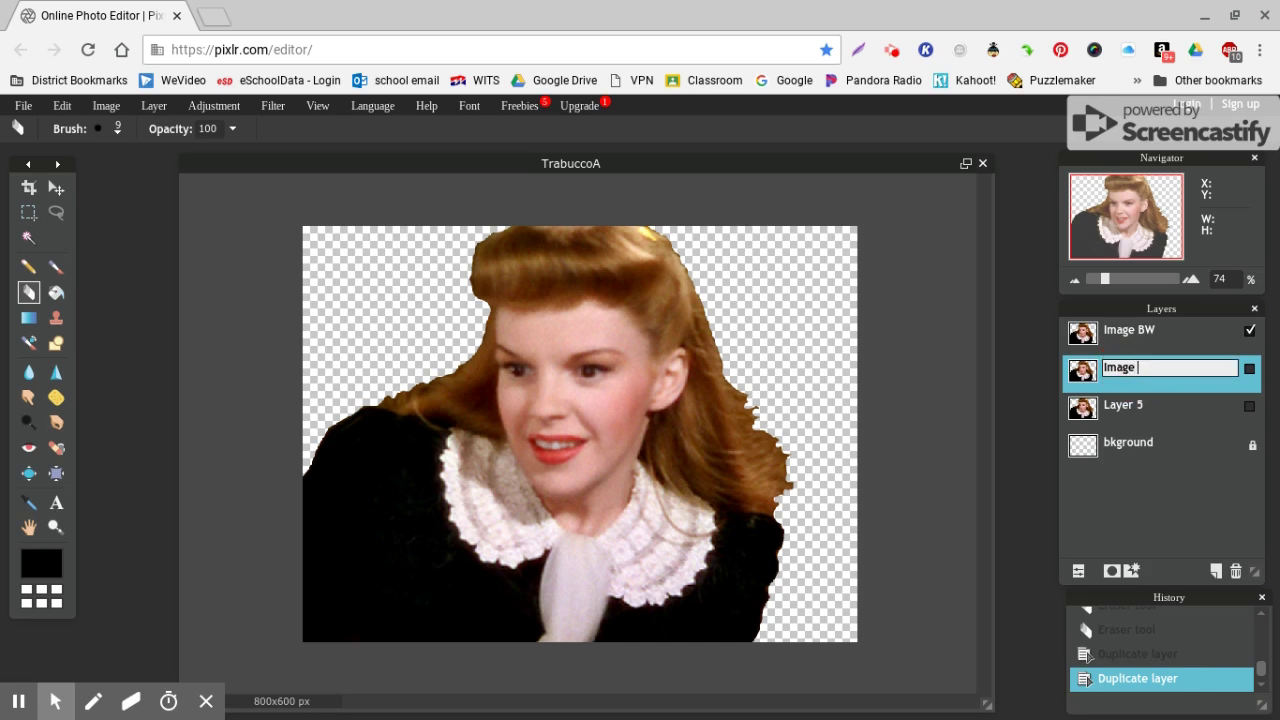
pyautogui.write('Image Posterized')
pyautogui.click(1083, 372)
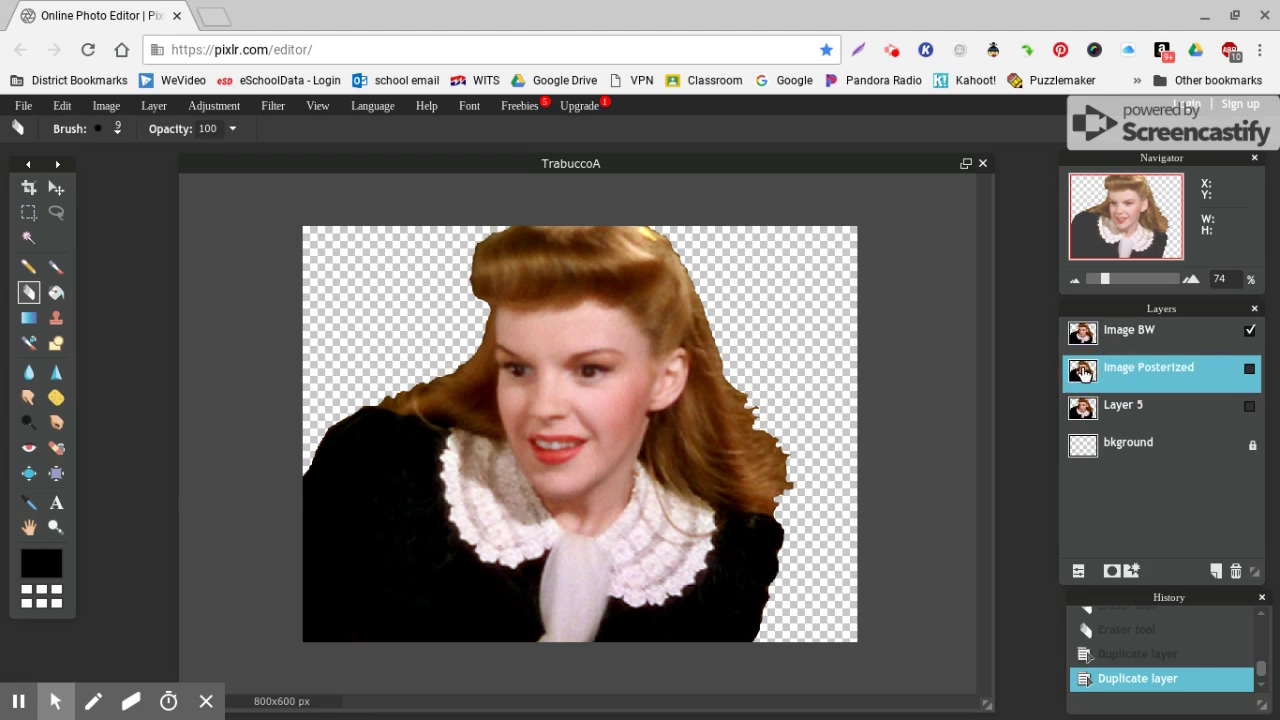
pyautogui.click(1249, 369)
pyautogui.click(1249, 332)
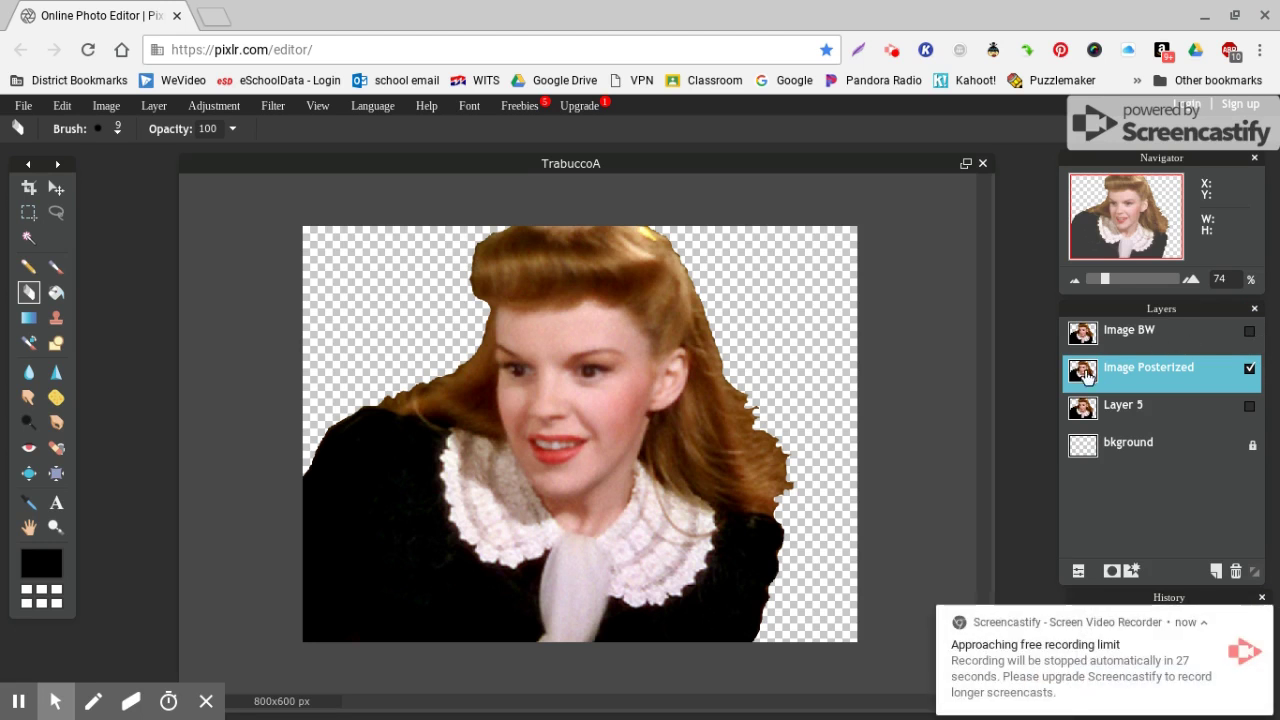
# Apply Brightness & Contrast to Image Posterized with Brightness 3 and Contrast 40
pyautogui.click(210, 106)
pyautogui.click(210, 130)
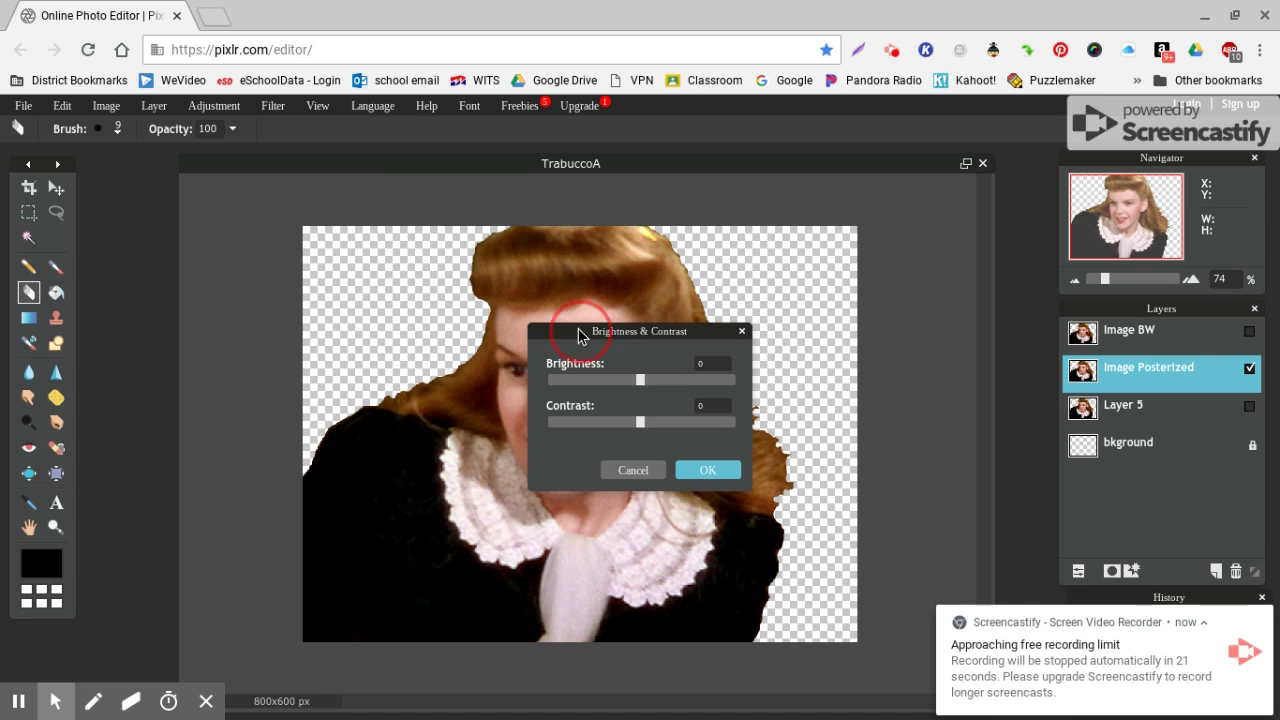
pyautogui.moveTo(579, 331); pyautogui.dragTo(825, 267)
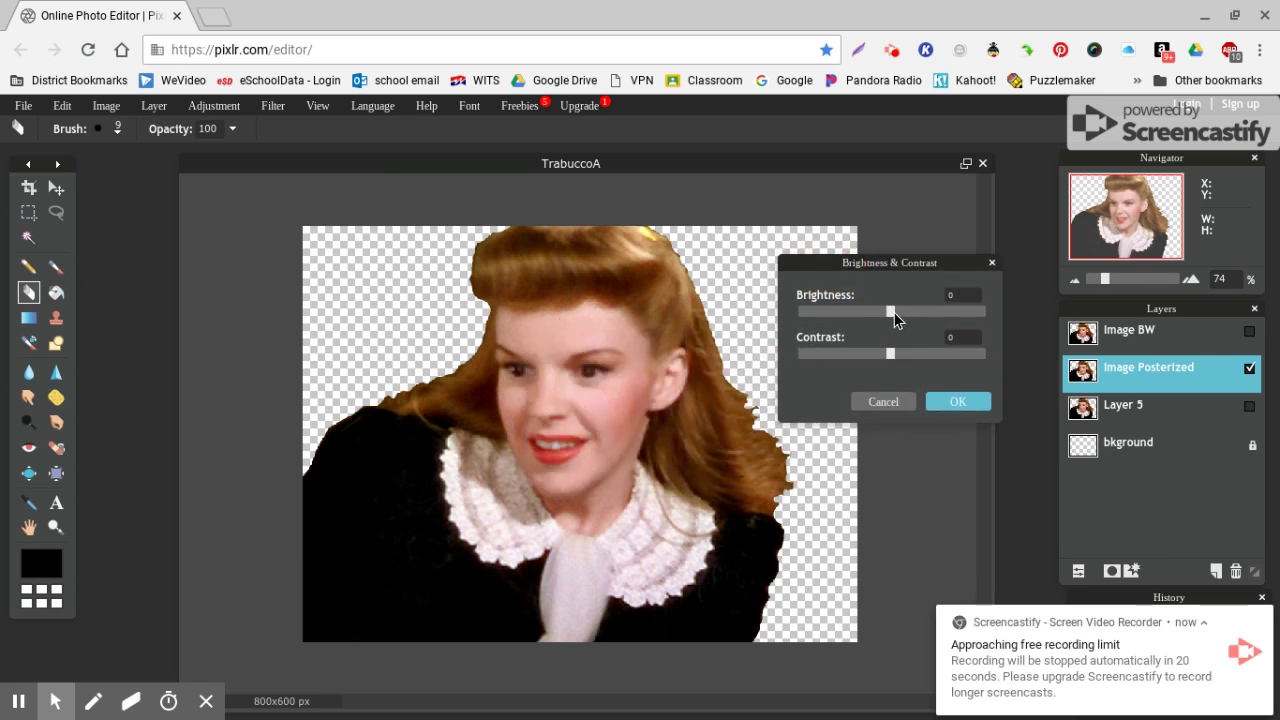
pyautogui.moveTo(892, 312); pyautogui.dragTo(914, 354)
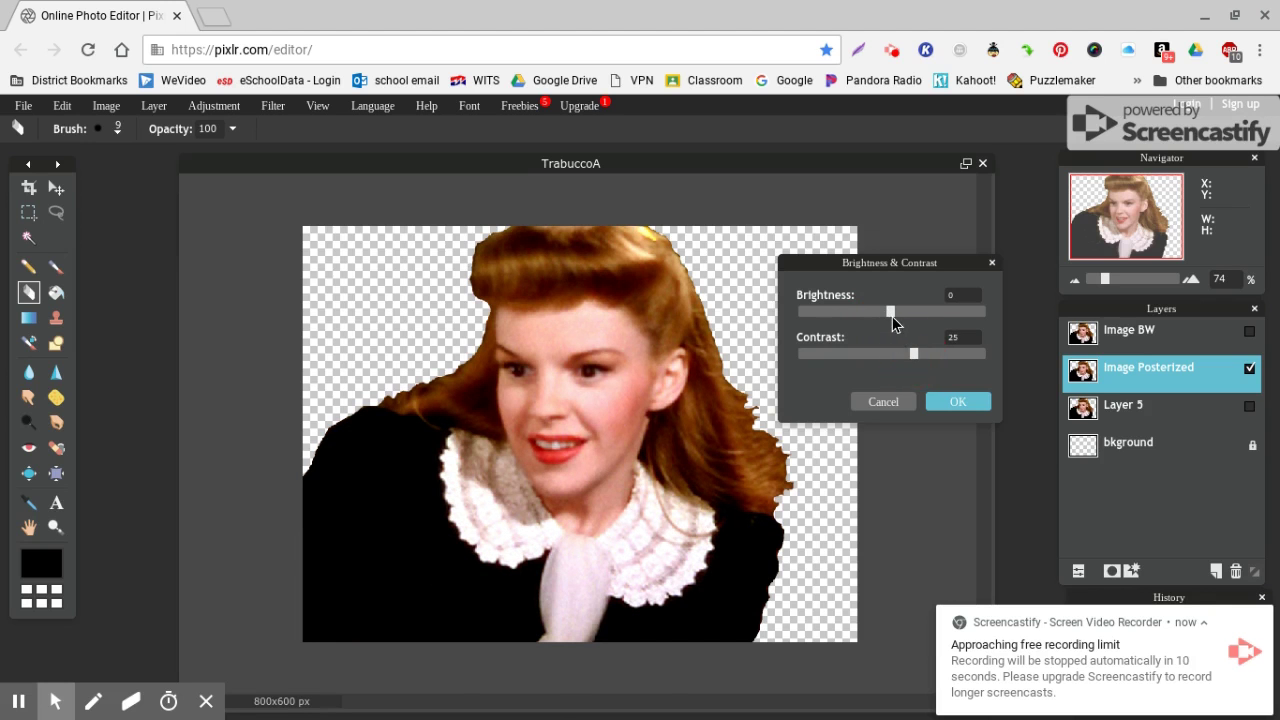
pyautogui.click(891, 313)
pyautogui.click(826, 305)
pyautogui.moveTo(889, 312)
pyautogui.mouseDown()
pyautogui.moveTo(877, 312)
pyautogui.moveTo(903, 313)
pyautogui.mouseUp()
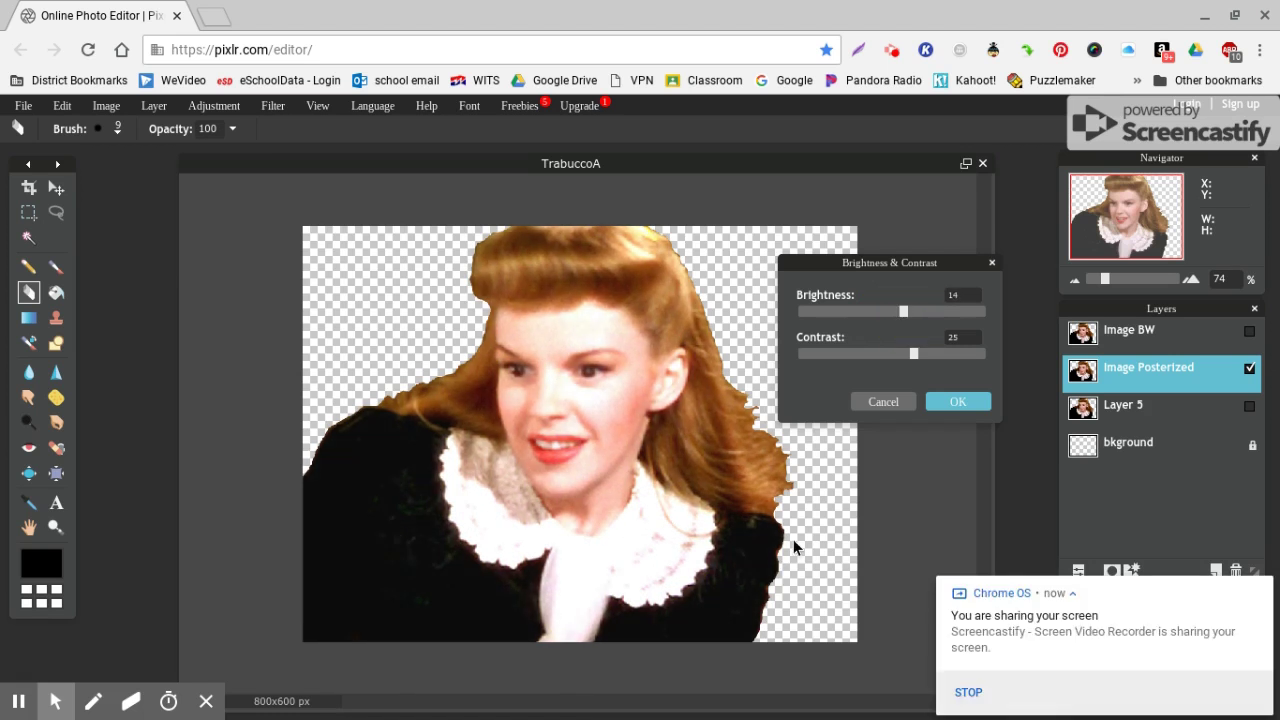
pyautogui.moveTo(908, 311); pyautogui.dragTo(893, 311)
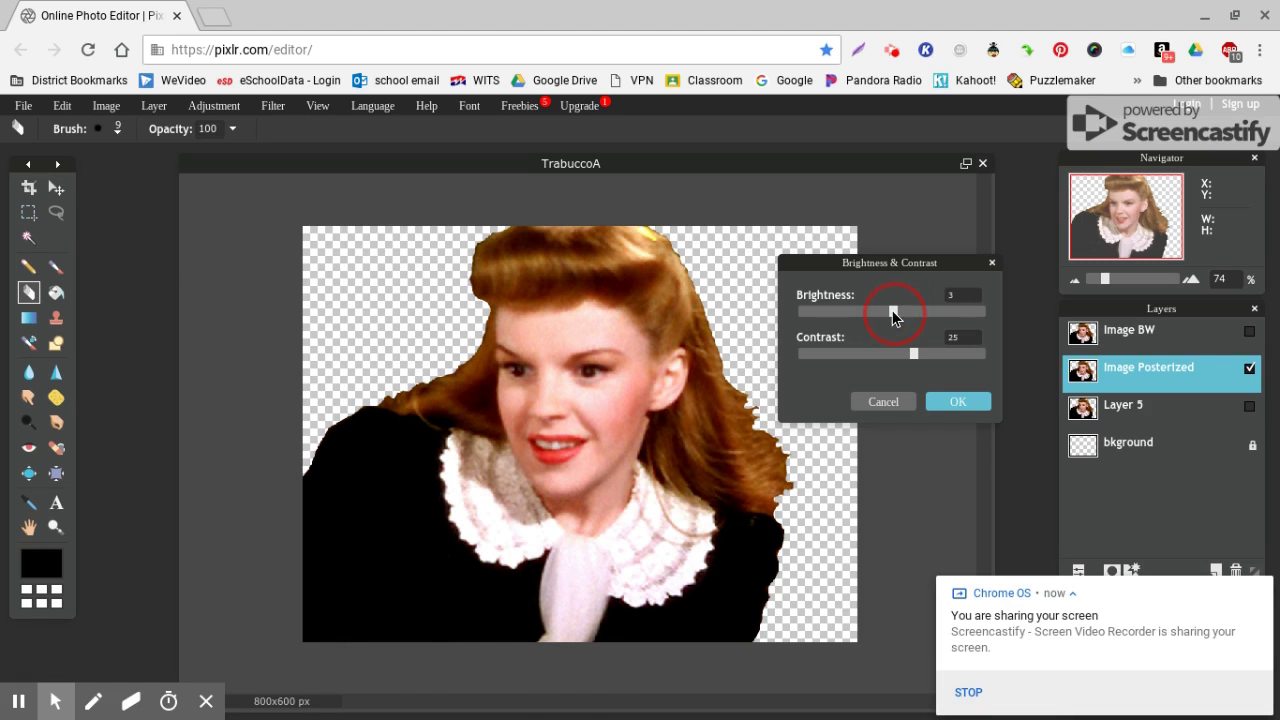
pyautogui.moveTo(892, 310); pyautogui.dragTo(892, 310)
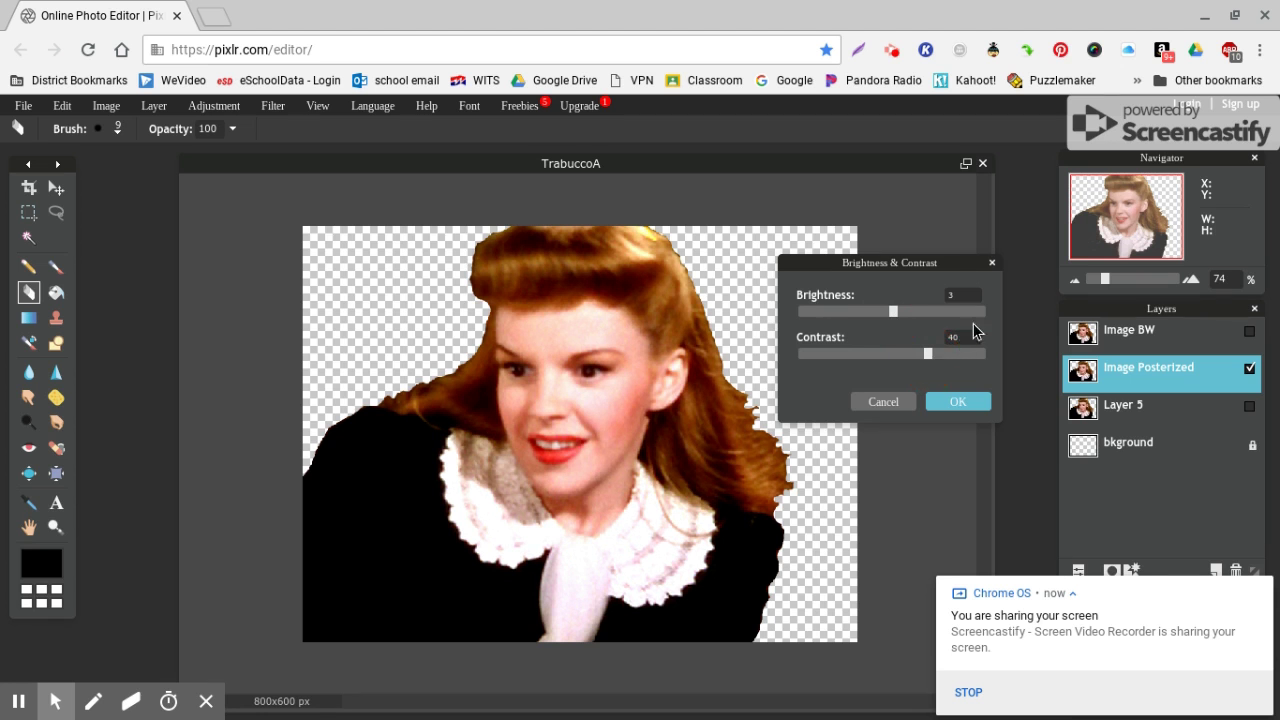
pyautogui.click(957, 403)
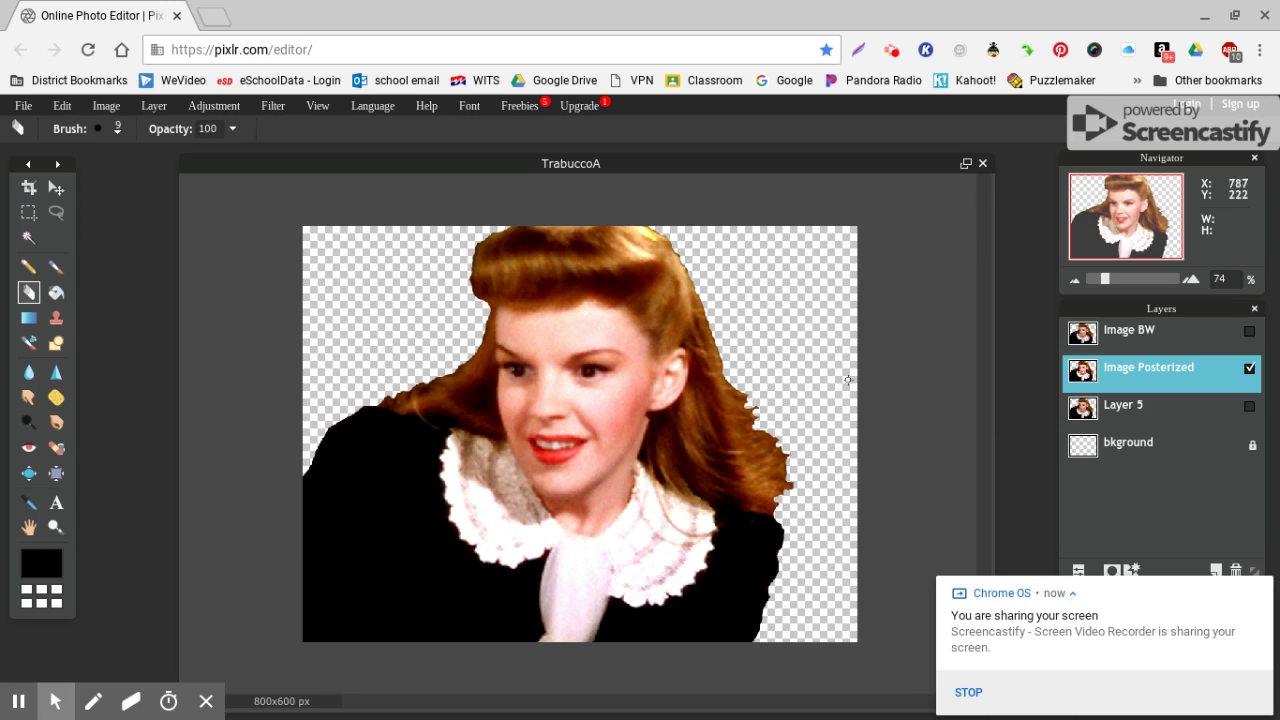
pyautogui.click(222, 108)
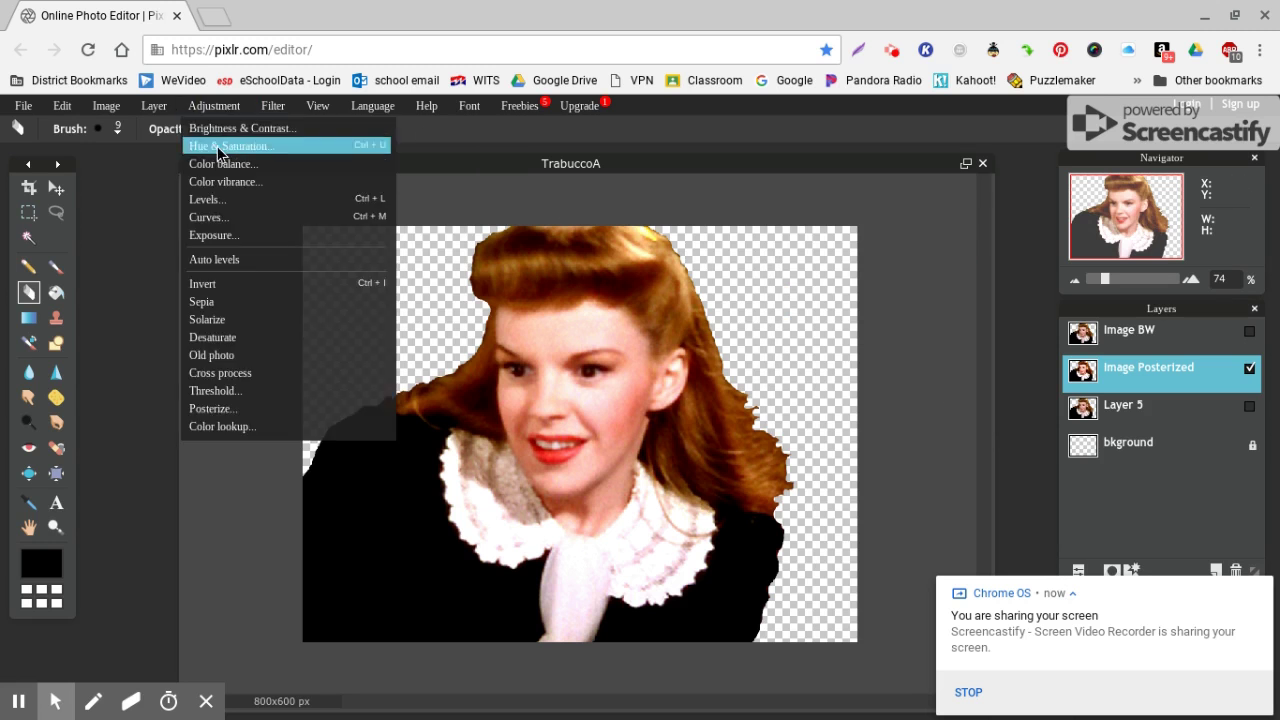
pyautogui.click(217, 146)
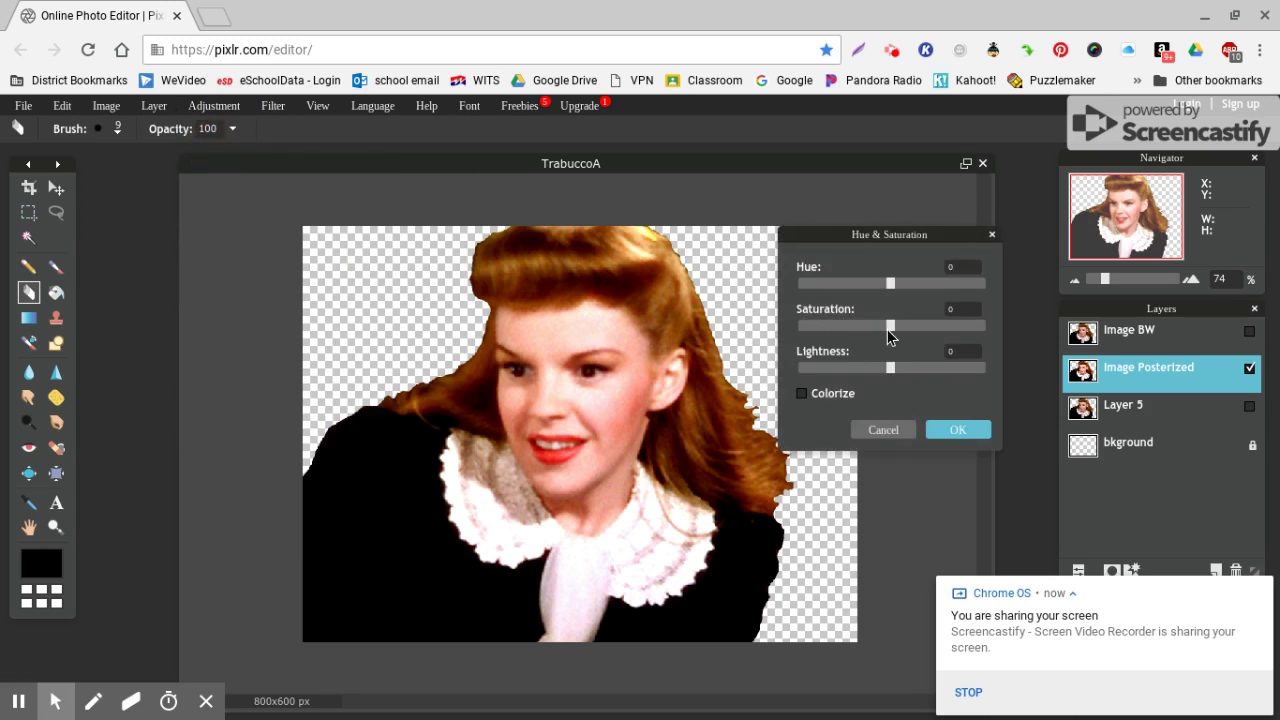
pyautogui.moveTo(891, 325)
pyautogui.mouseDown()
pyautogui.moveTo(797, 325)
pyautogui.moveTo(888, 325)
pyautogui.mouseUp()
pyautogui.click(872, 432)
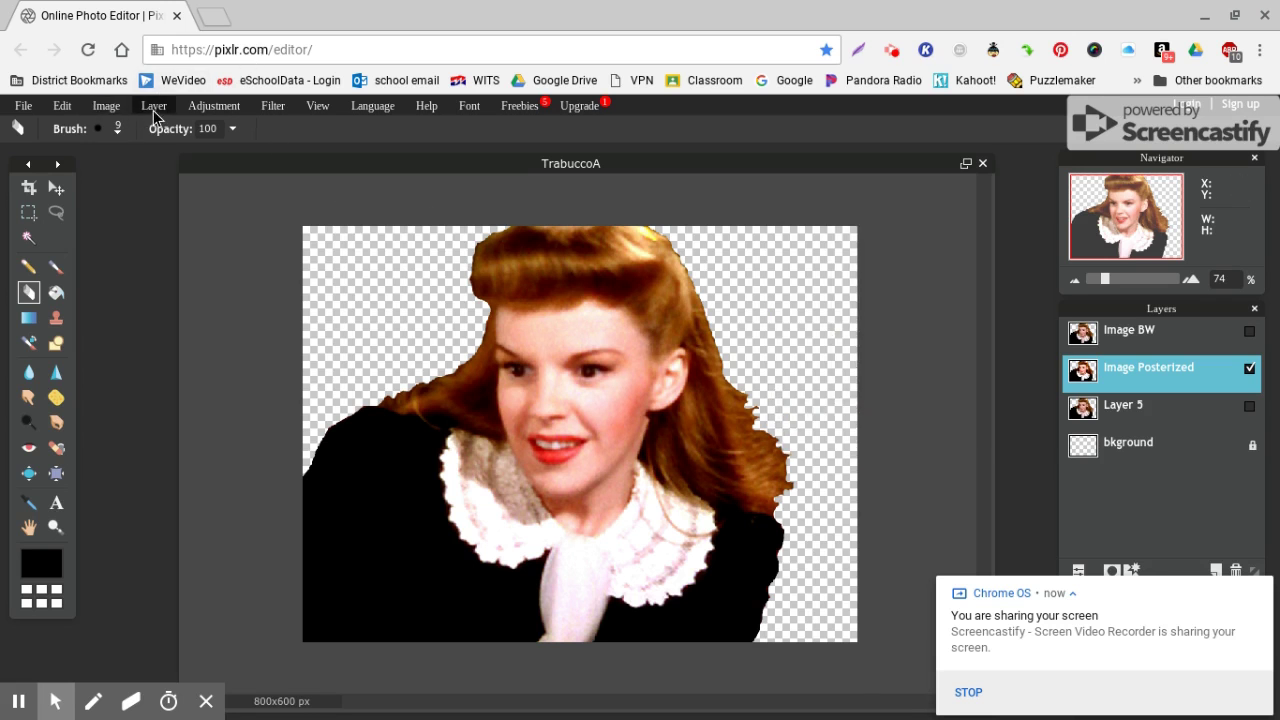
# Apply Posterize with Level 6 to the Image Posterized layer
pyautogui.click(198, 108)
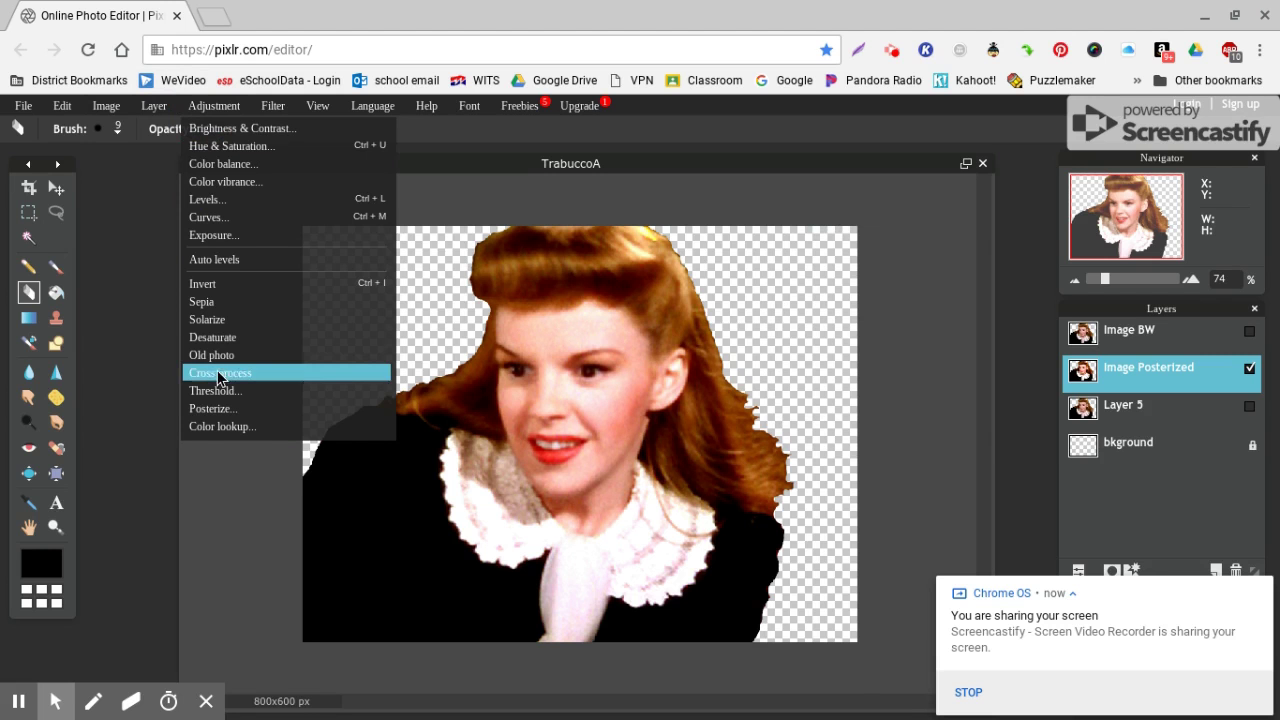
pyautogui.click(222, 408)
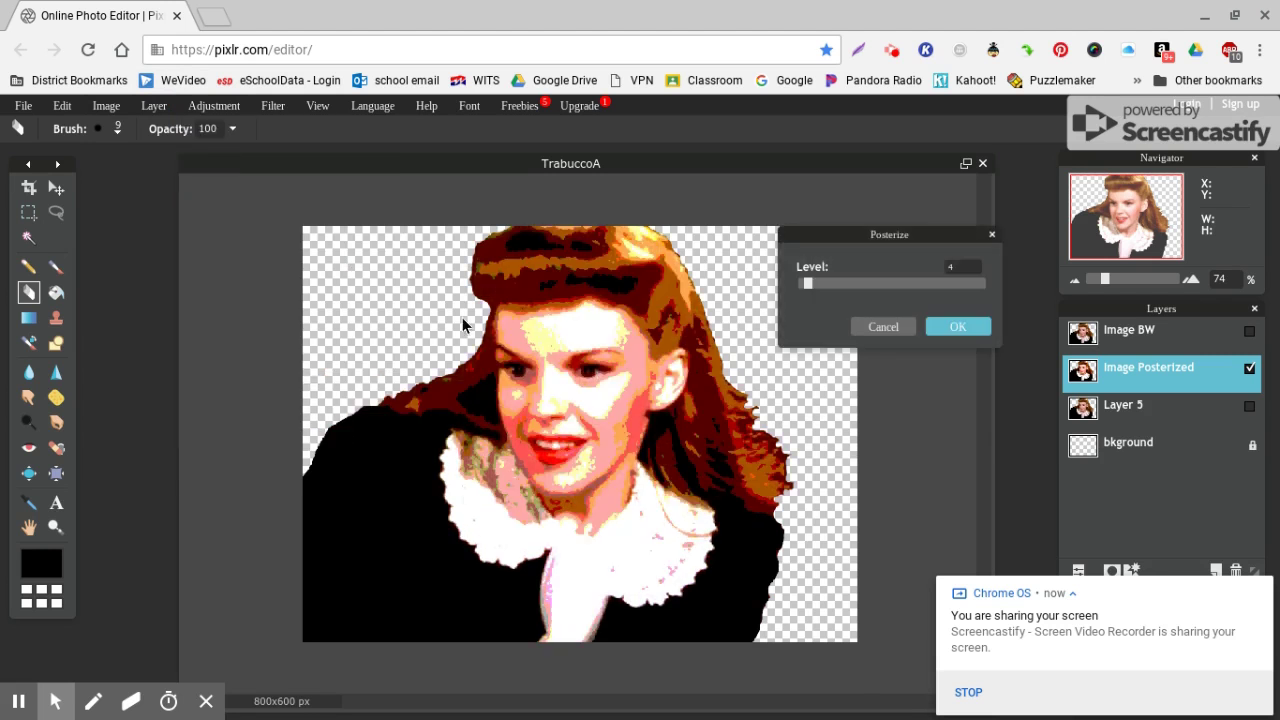
pyautogui.click(959, 267)
pyautogui.write('5')
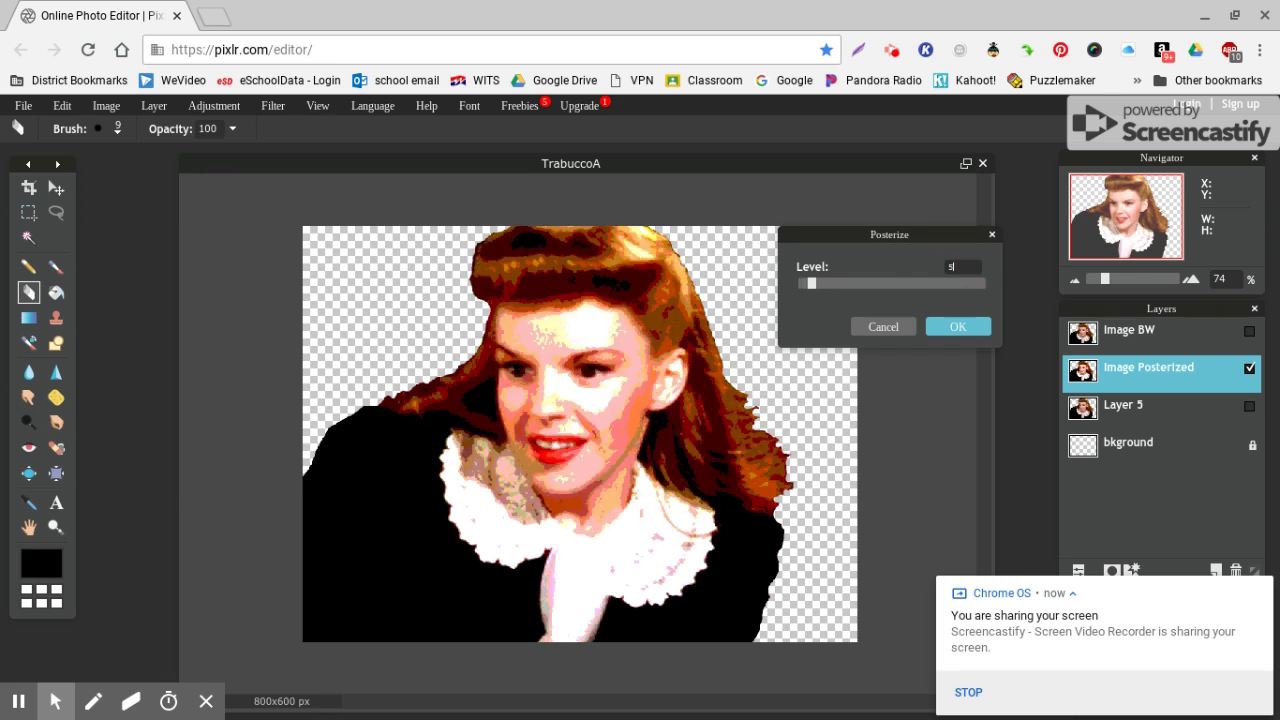
pyautogui.click(820, 285)
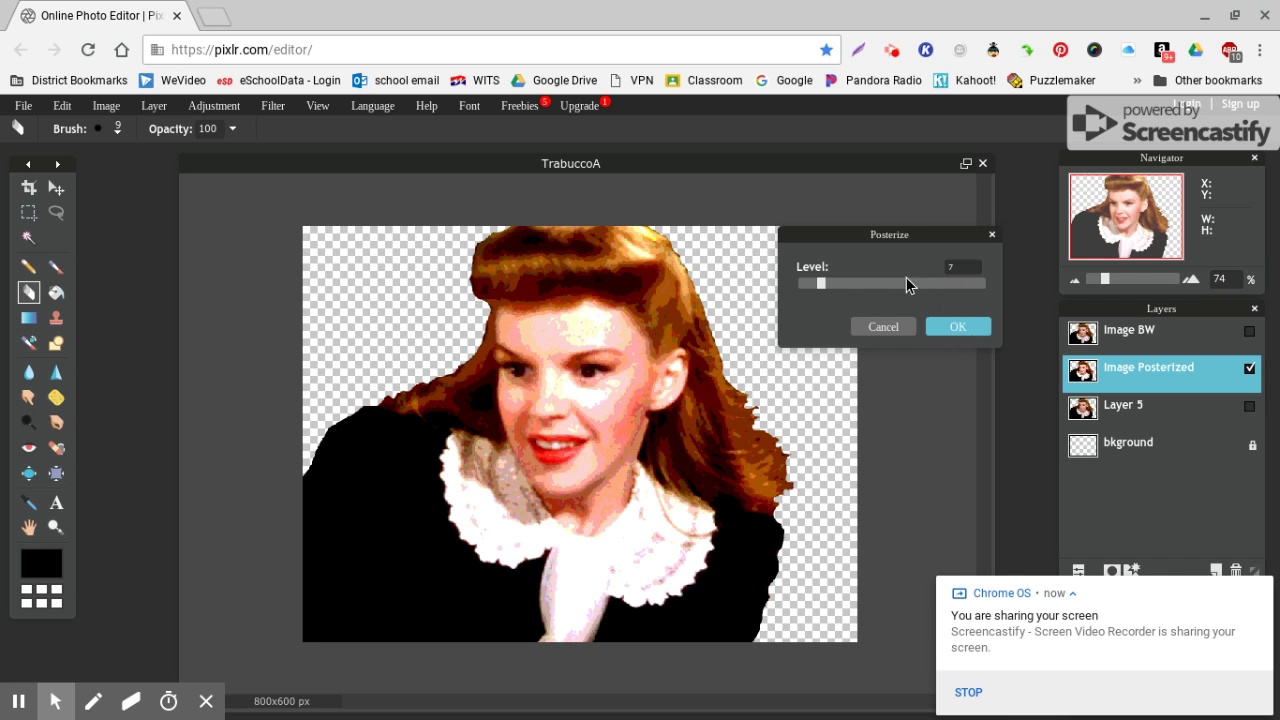
pyautogui.click(951, 266)
pyautogui.press('BackSpace')
pyautogui.write('6')
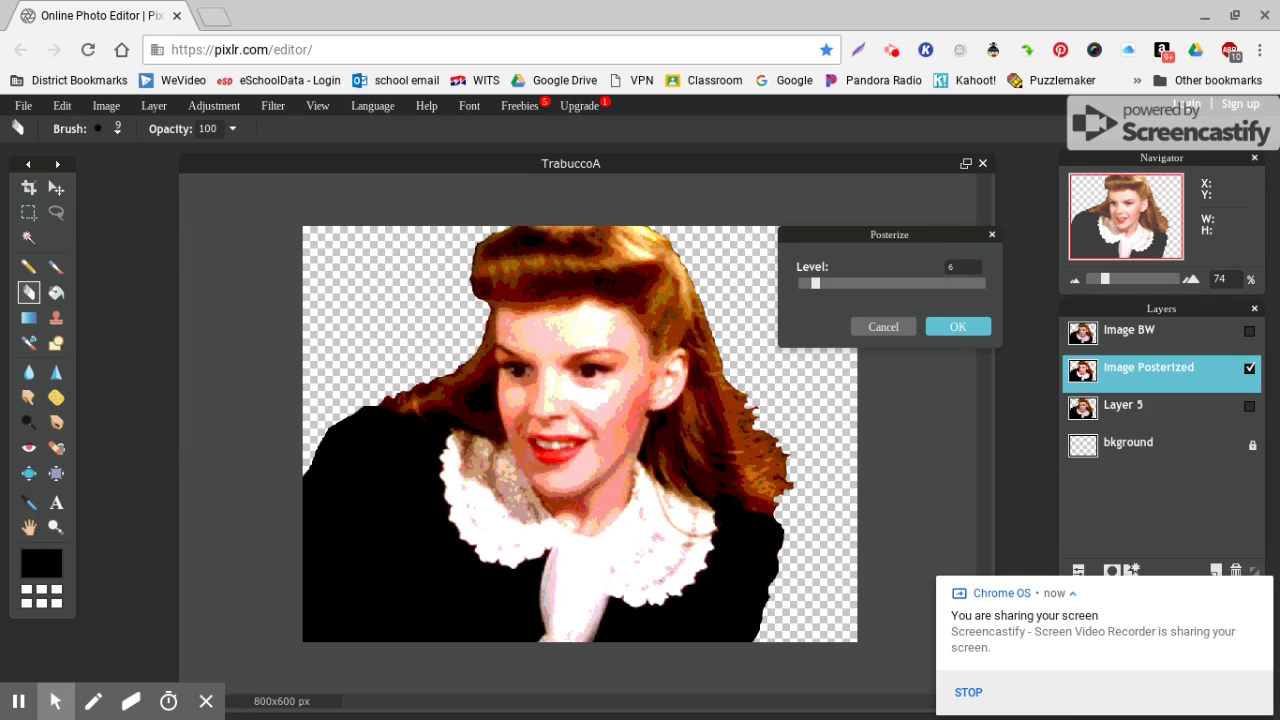
pyautogui.click(957, 330)
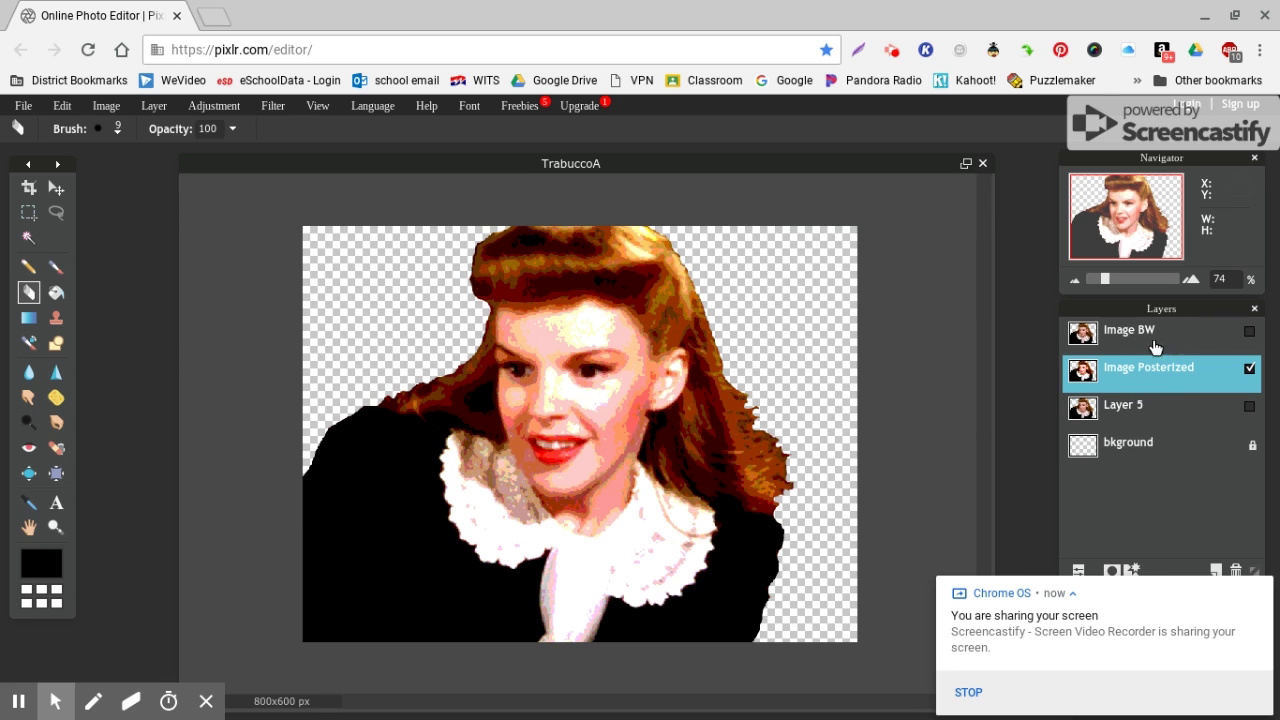
# Duplicate Image Posterized, rename the copy 'Image BW', and delete the old Image BW layer
pyautogui.click(154, 108)
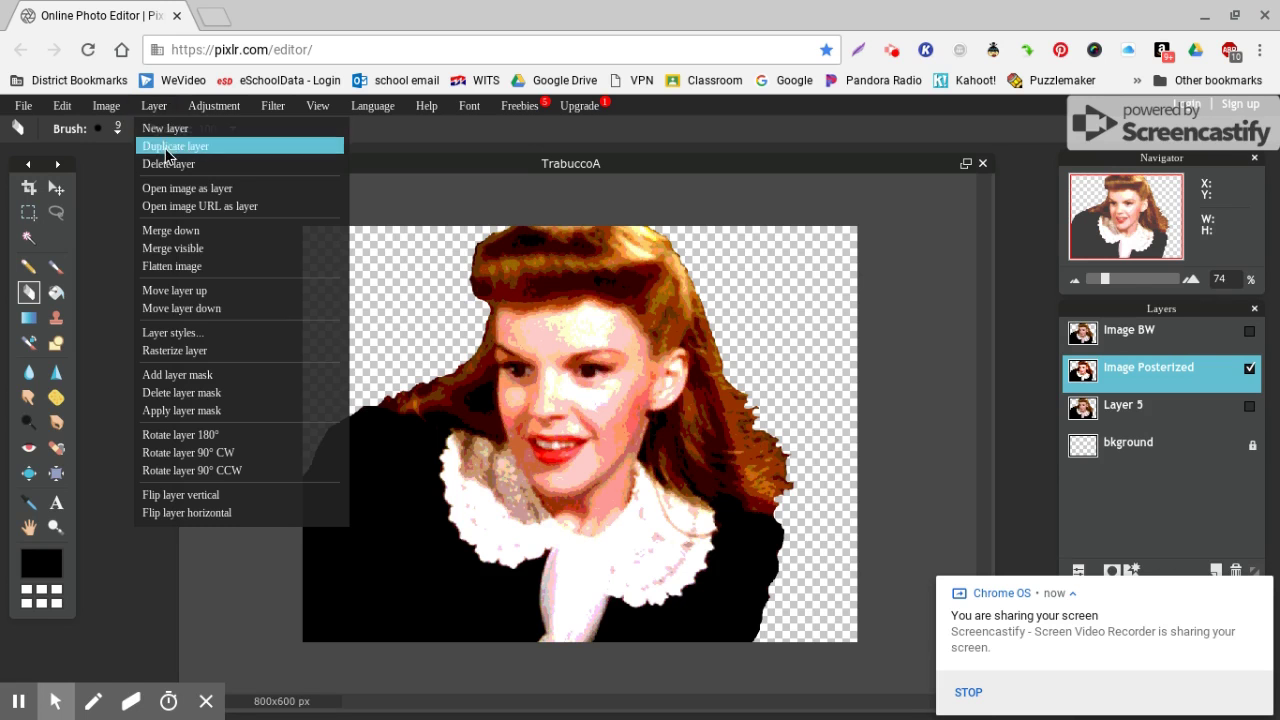
pyautogui.click(170, 146)
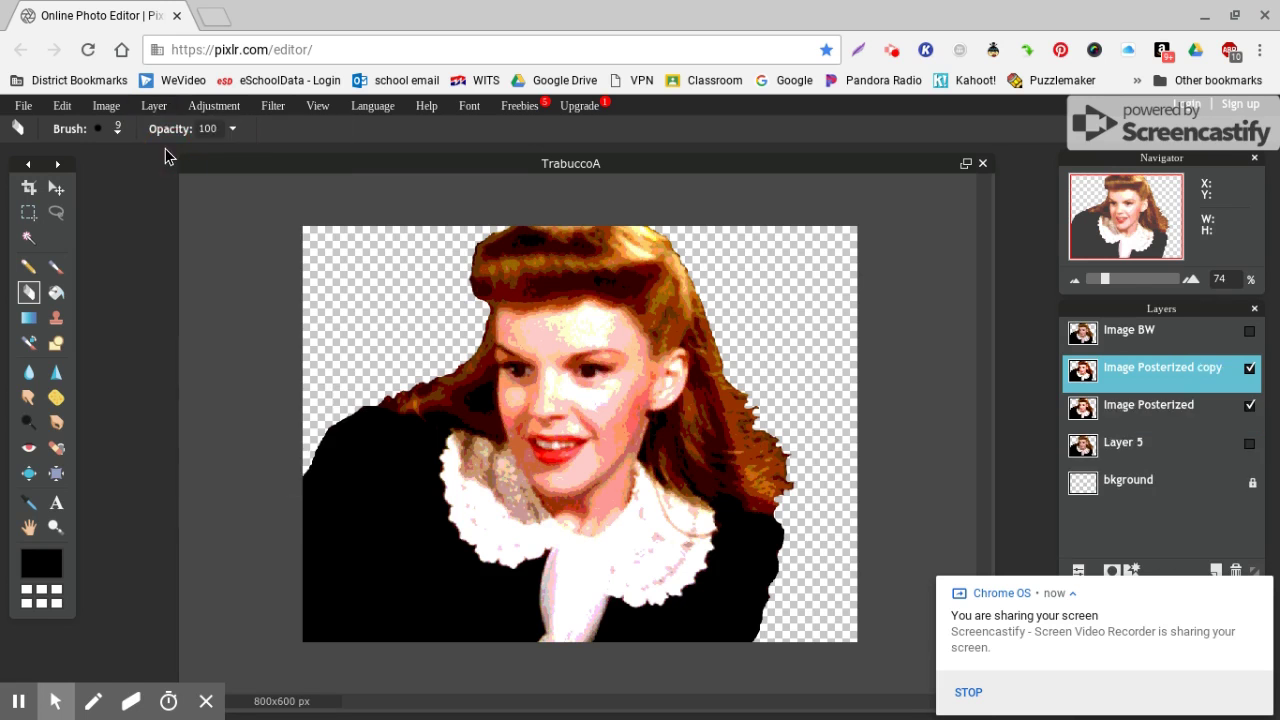
pyautogui.doubleClick(1168, 376)
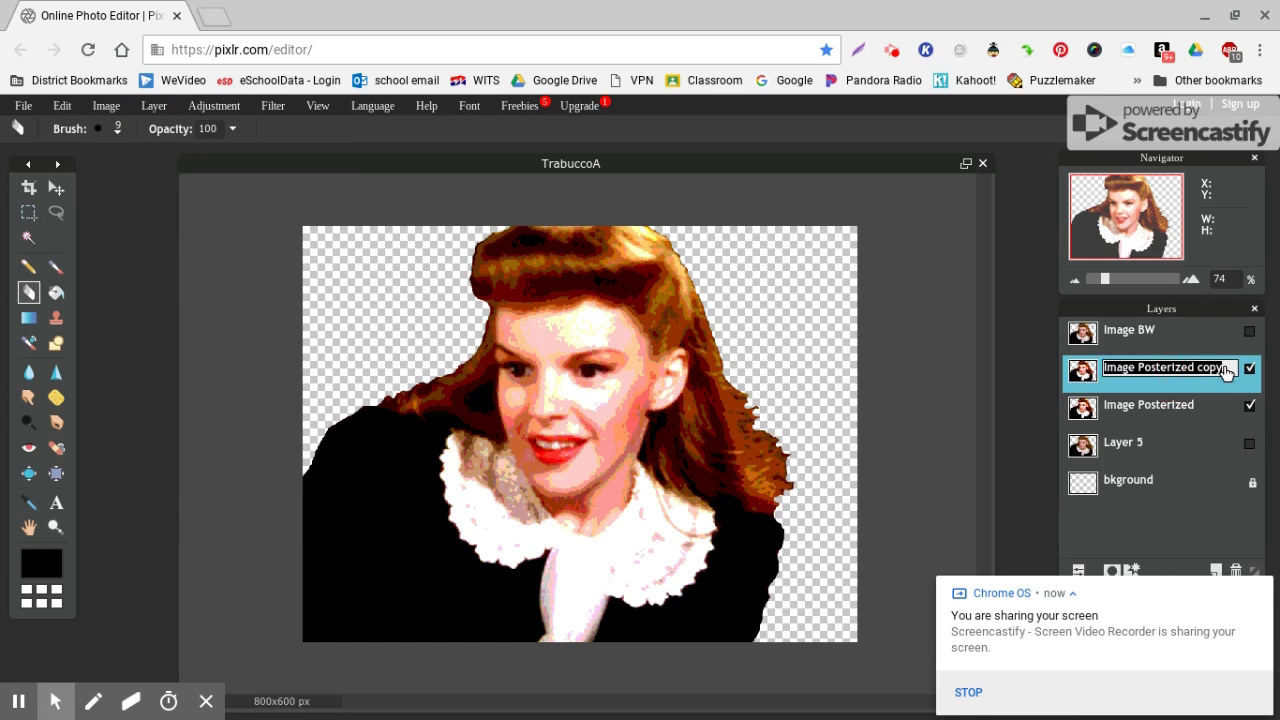
pyautogui.click(1226, 372)
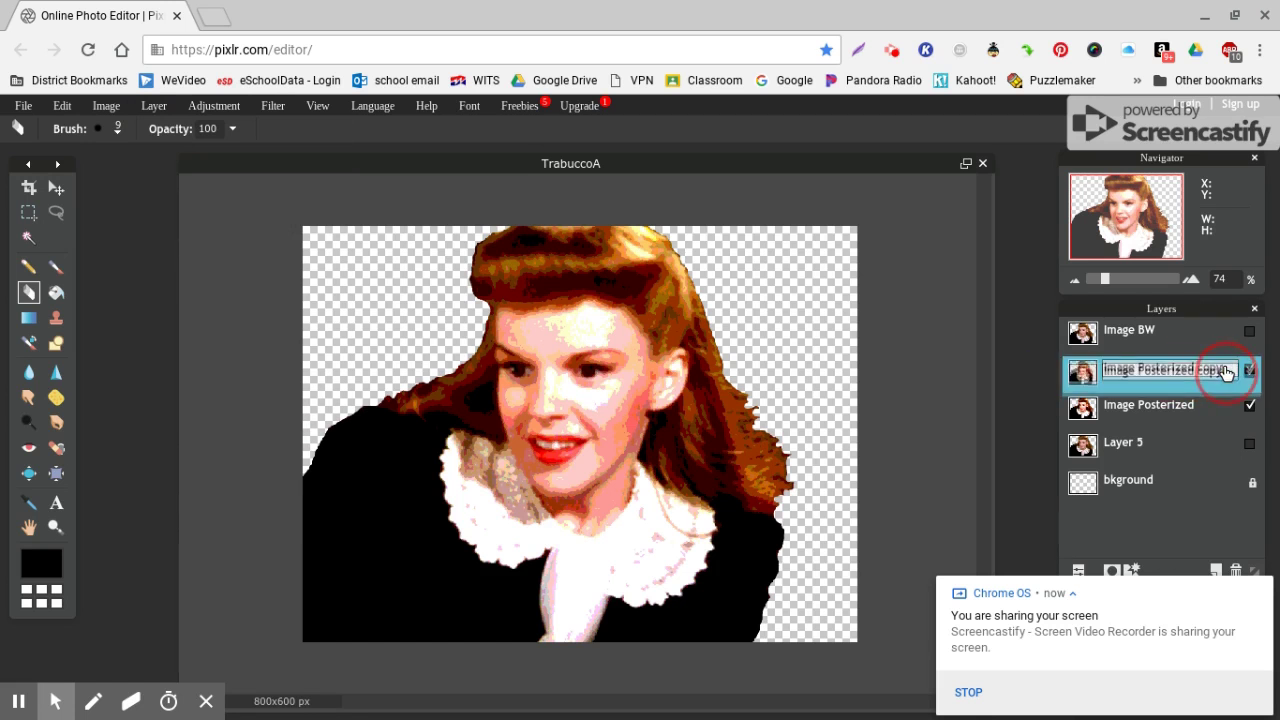
pyautogui.tripleClick(1188, 372)
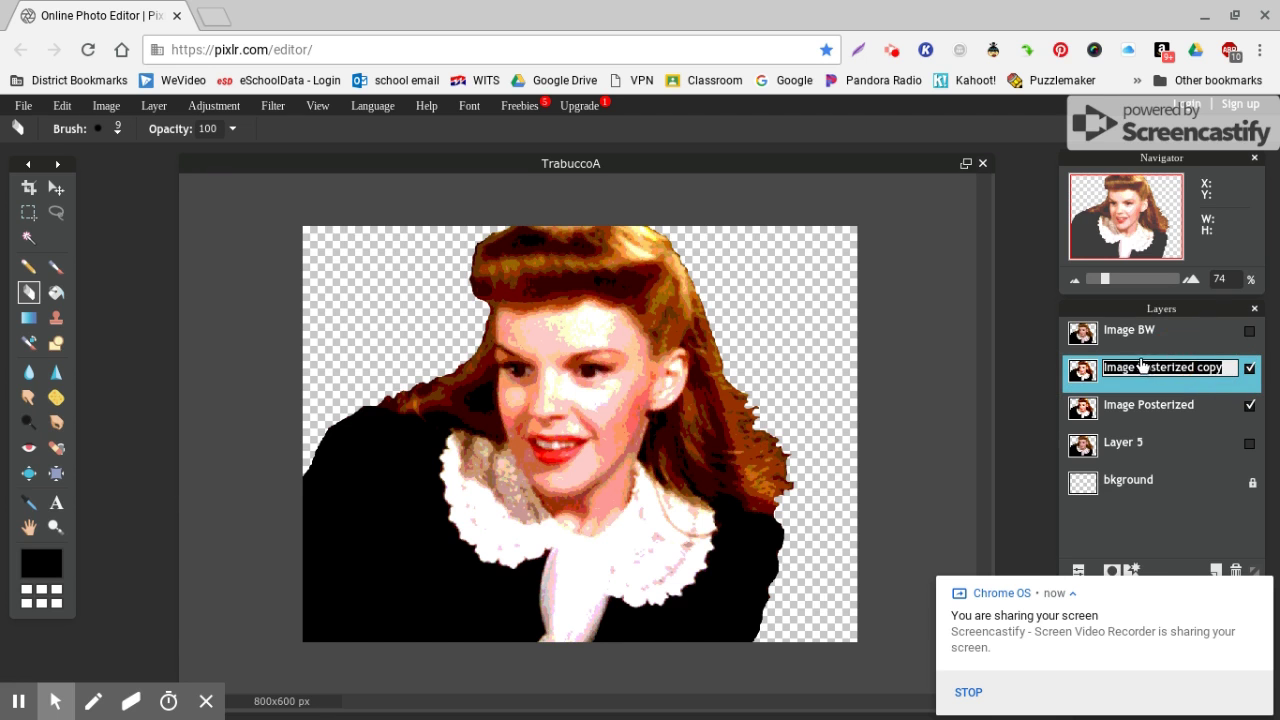
pyautogui.click(1142, 369)
pyautogui.moveTo(1112, 369); pyautogui.dragTo(1207, 370)
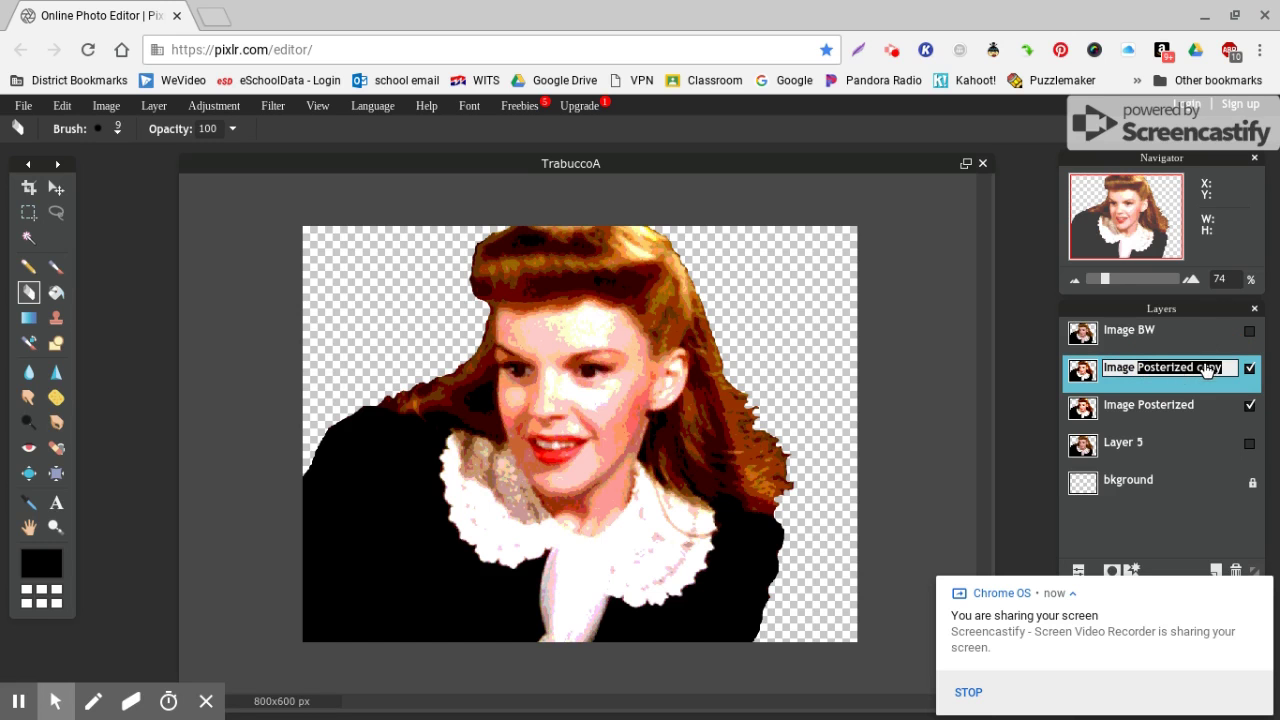
pyautogui.press('BackSpace')
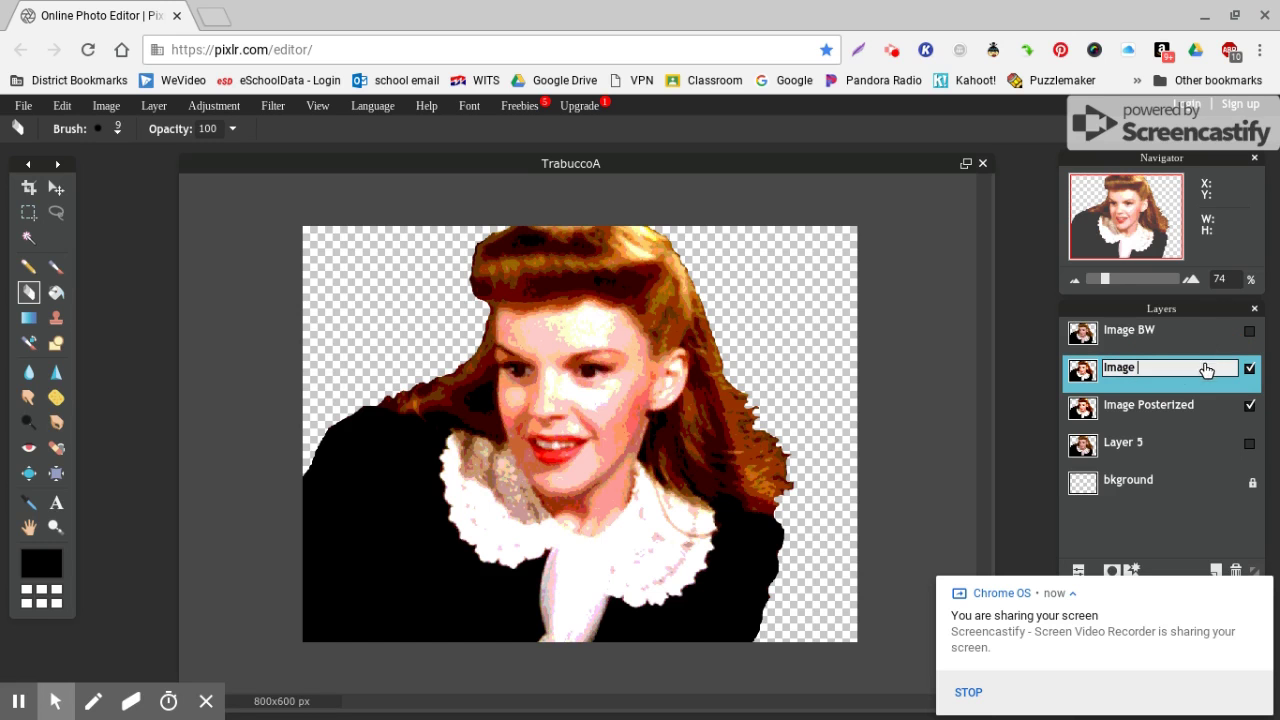
pyautogui.write('BW')
pyautogui.click(1197, 340)
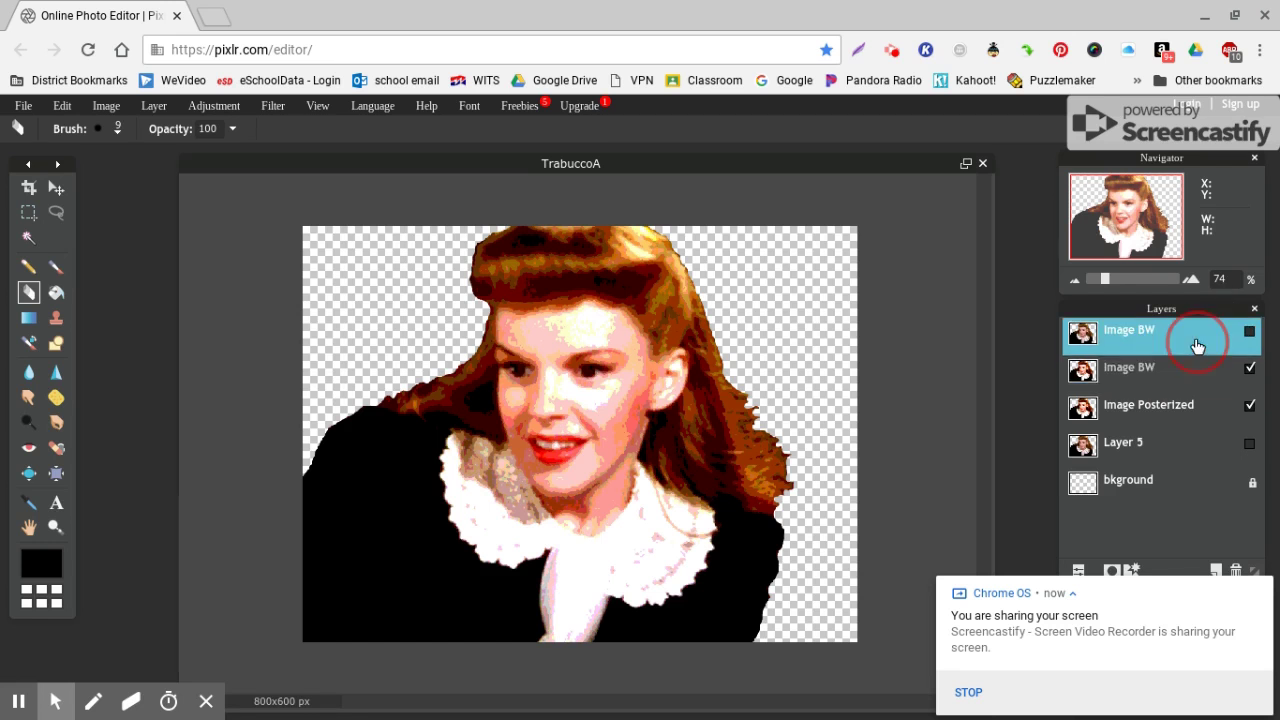
pyautogui.moveTo(1203, 337); pyautogui.dragTo(1237, 572)
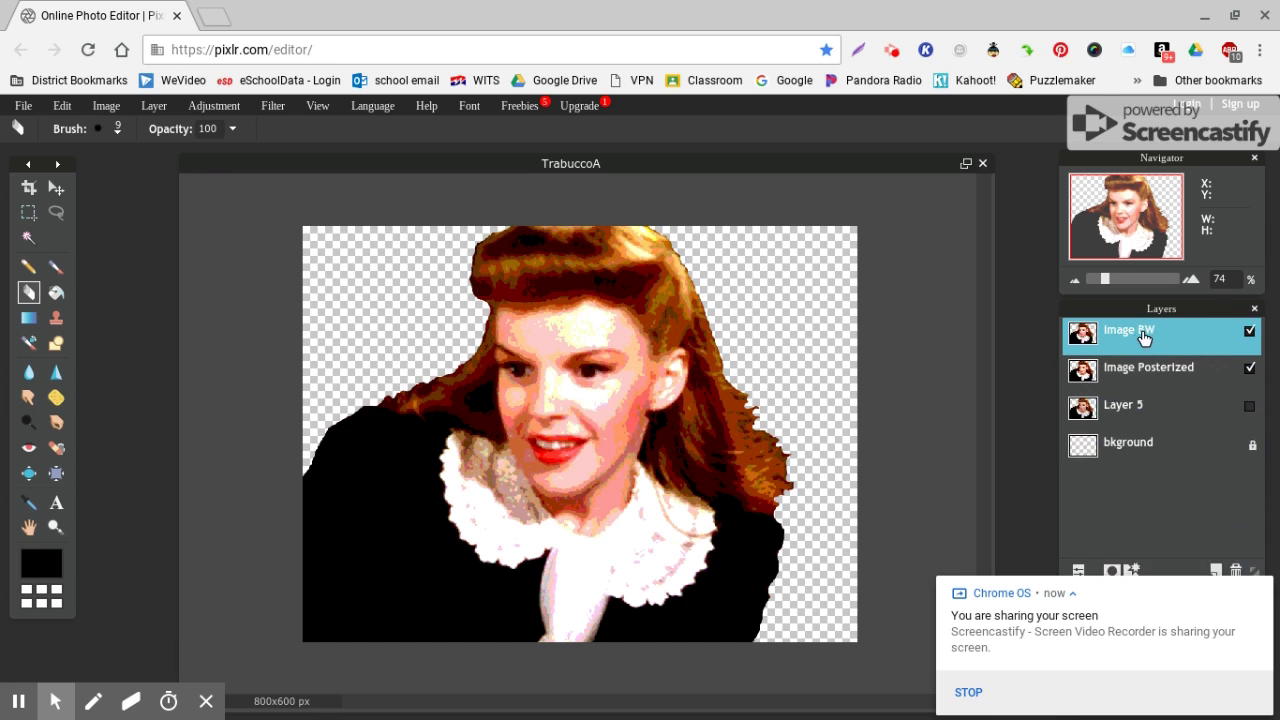
# Drop the Image BW layer's saturation to -100 with Hue & Saturation to make the portrait greyscale
pyautogui.click(210, 106)
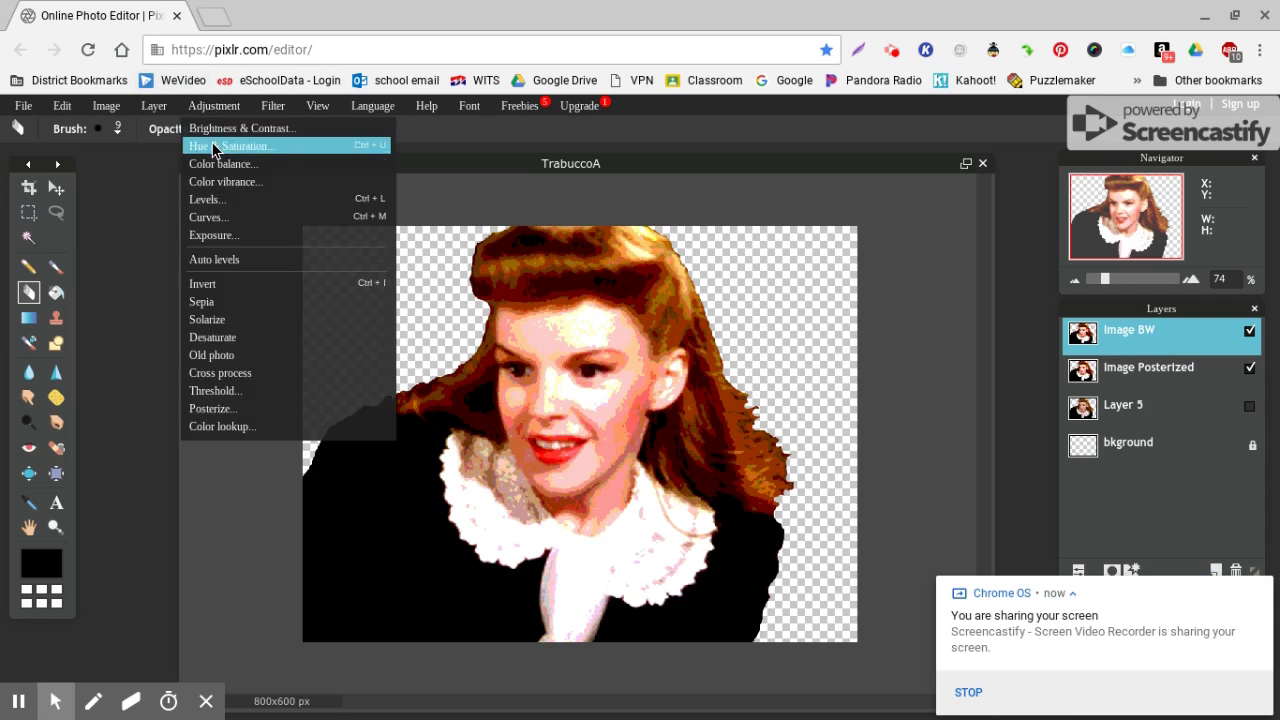
pyautogui.click(212, 143)
pyautogui.moveTo(887, 323); pyautogui.dragTo(797, 325)
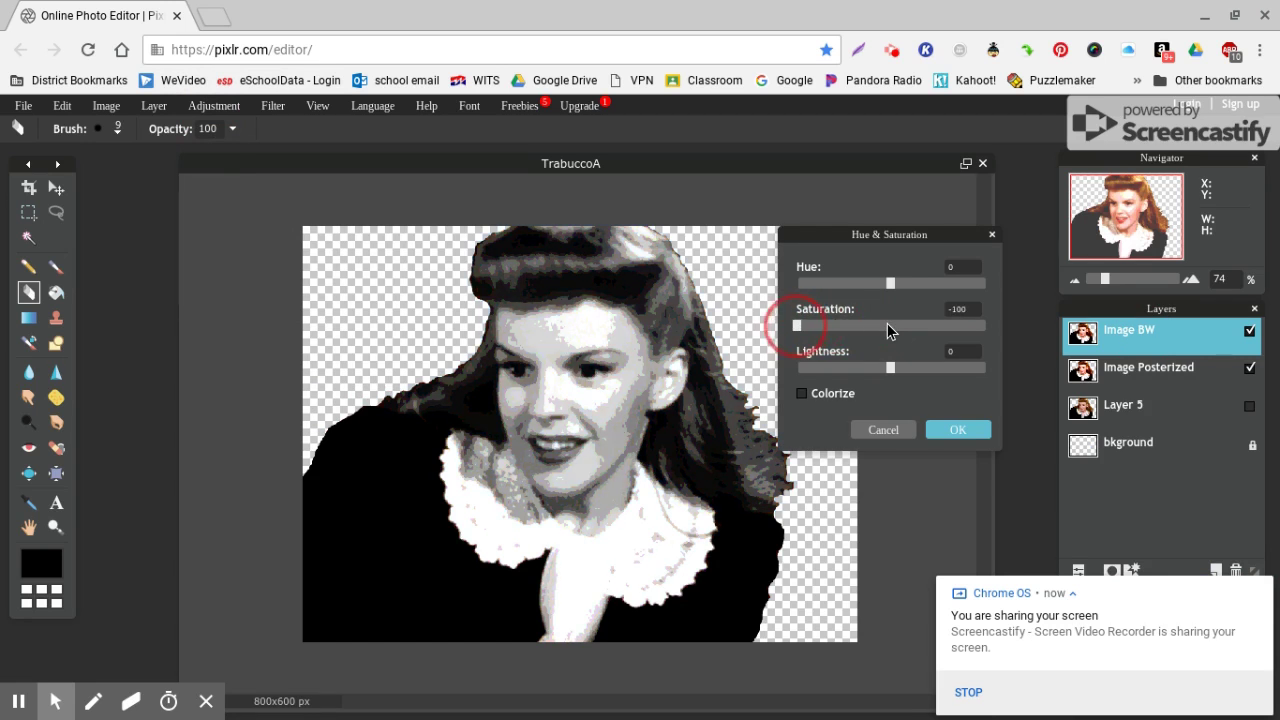
pyautogui.click(958, 430)
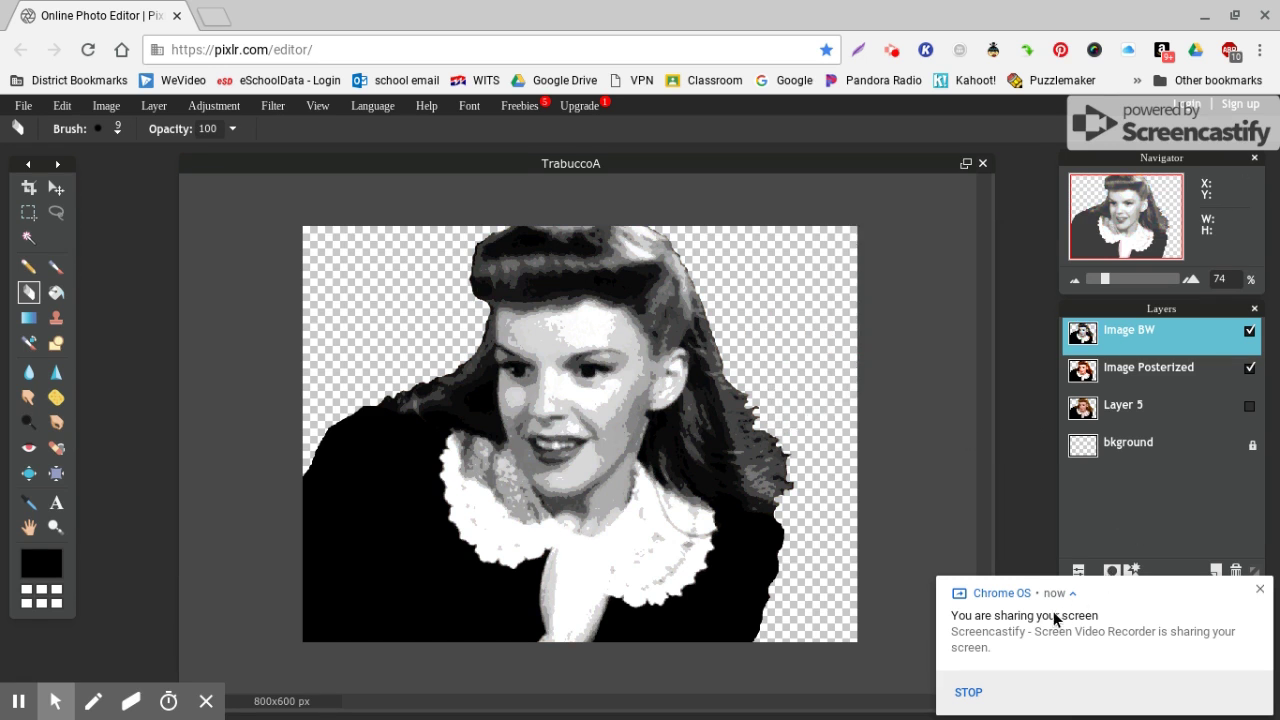
pyautogui.click(1258, 591)
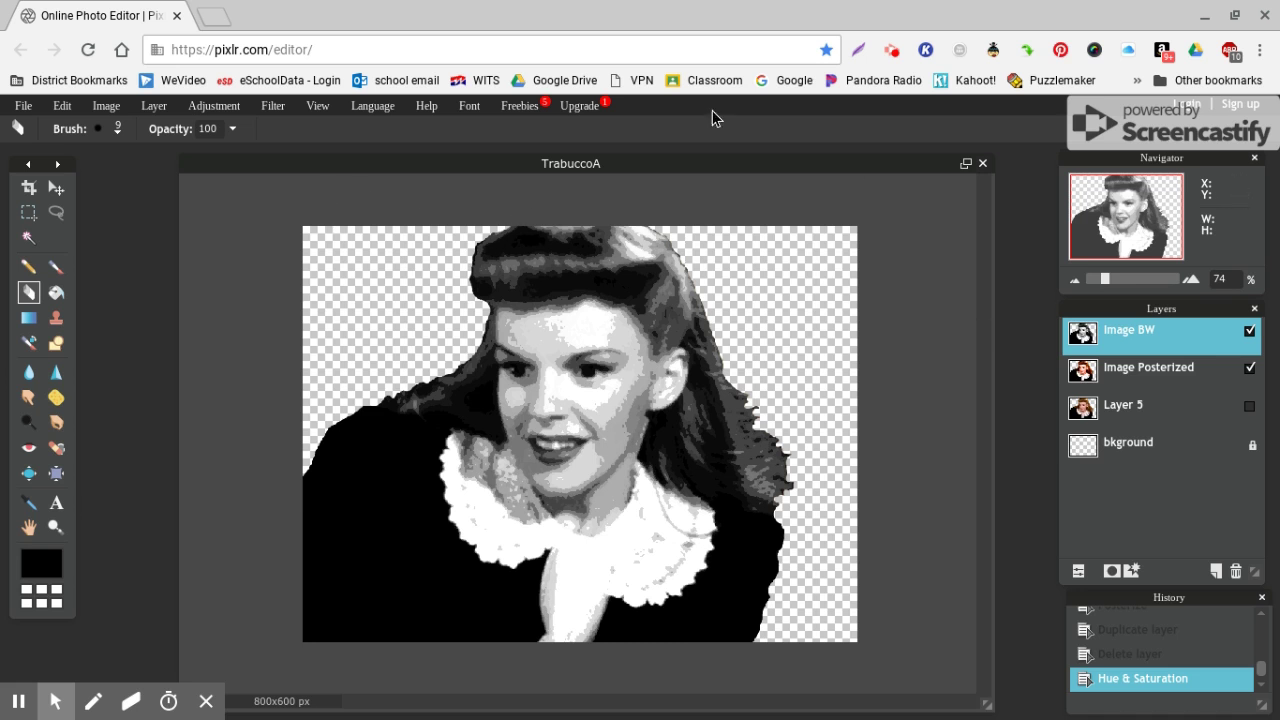
pyautogui.click(891, 52)
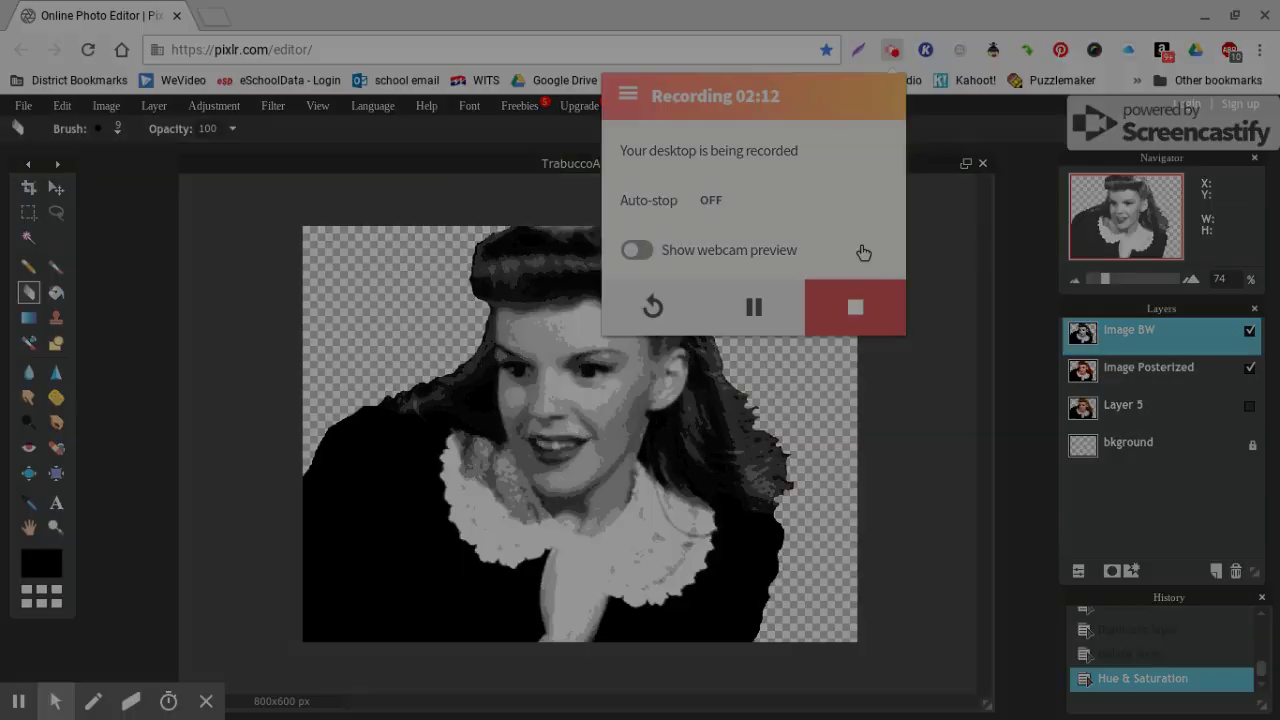